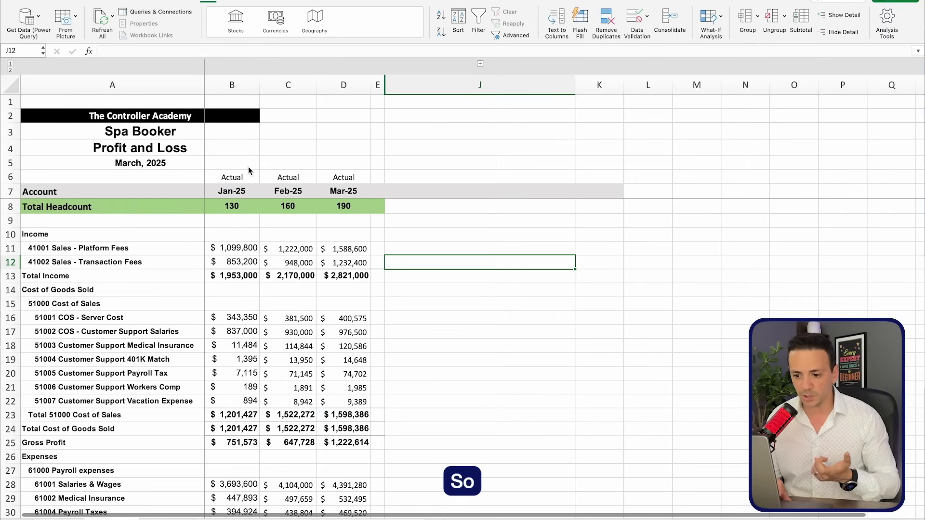
# Expand the grouped columns F to I and examine the monthly actuals, Q1-25 Budget, Change and Change % columns
pyautogui.click(226, 193)
pyautogui.click(327, 189)
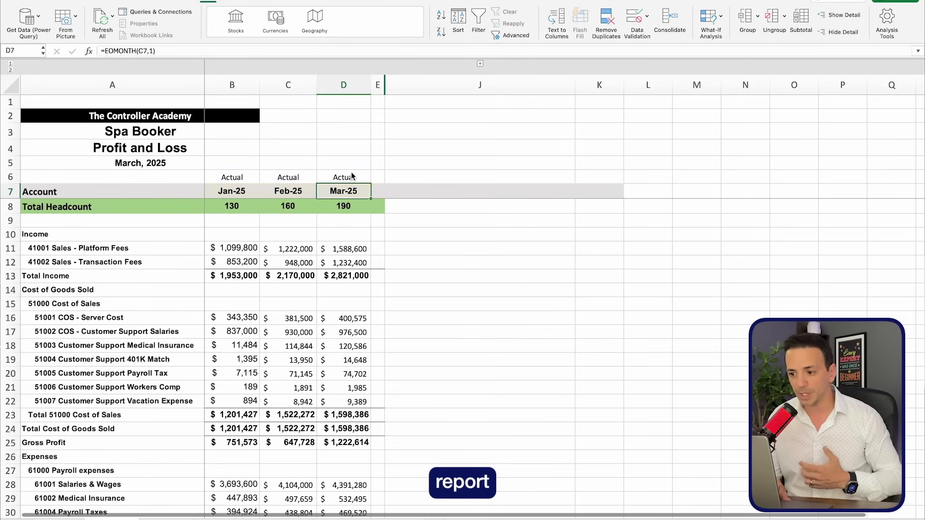
pyautogui.click(480, 63)
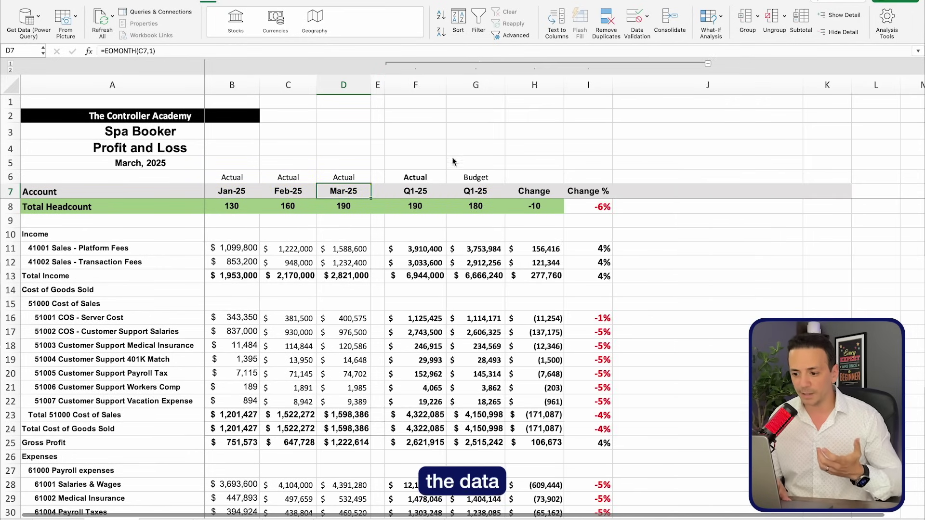
pyautogui.click(477, 85)
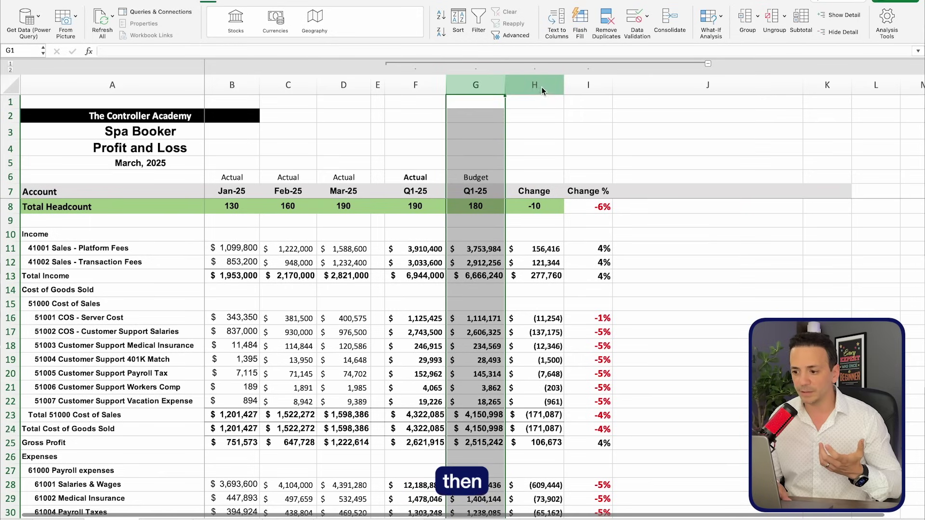
pyautogui.click(536, 86)
pyautogui.click(587, 87)
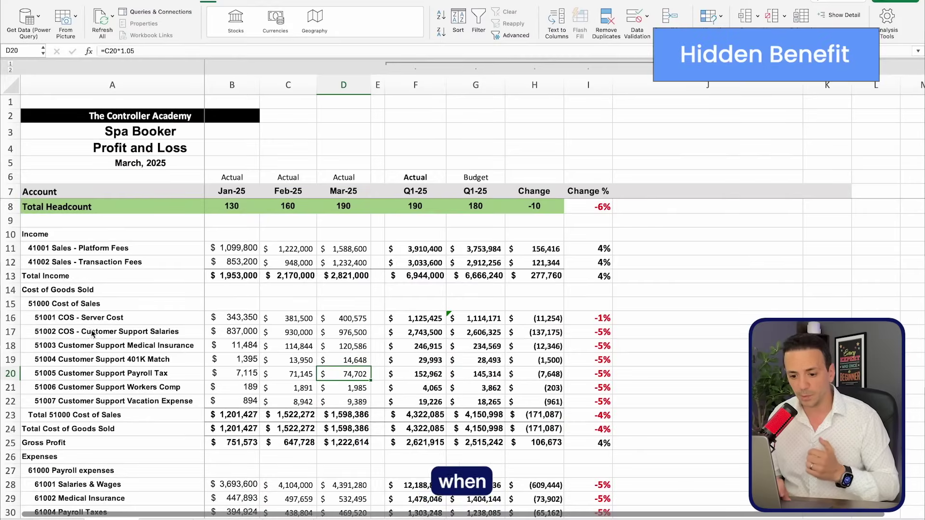
# Set the March 51001 COS - Server Cost to 200000 and inspect that row's Change and Change % cells
pyautogui.click(110, 318)
pyautogui.click(340, 320)
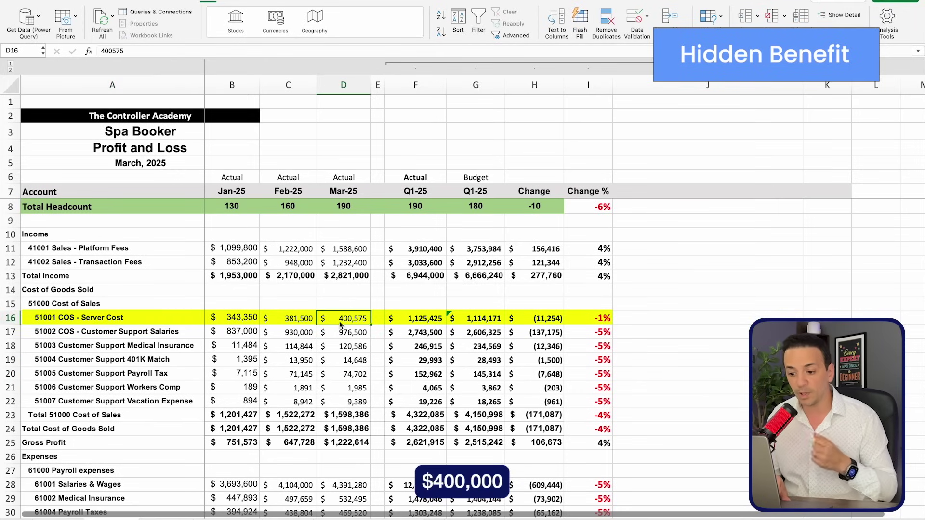
pyautogui.click(350, 202)
pyautogui.click(354, 320)
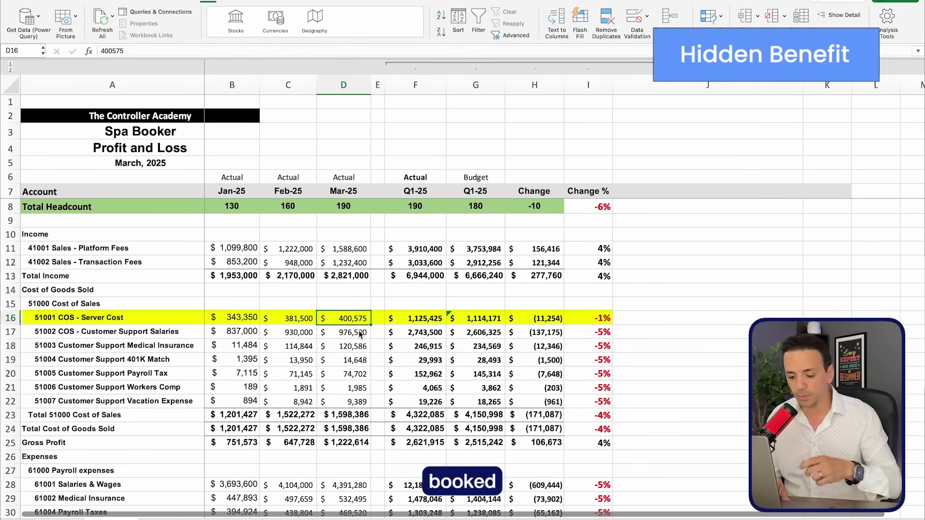
pyautogui.write('200000')
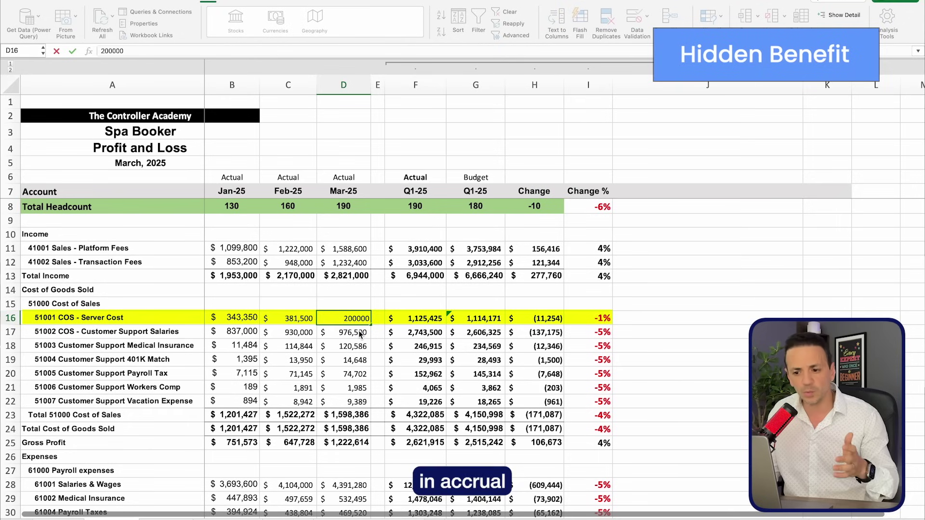
pyautogui.press('Return')
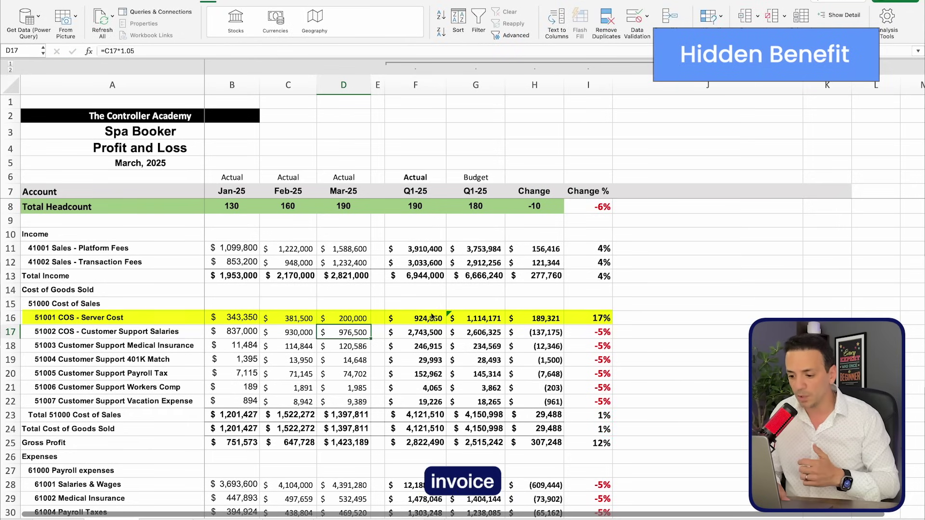
pyautogui.click(535, 318)
pyautogui.click(596, 318)
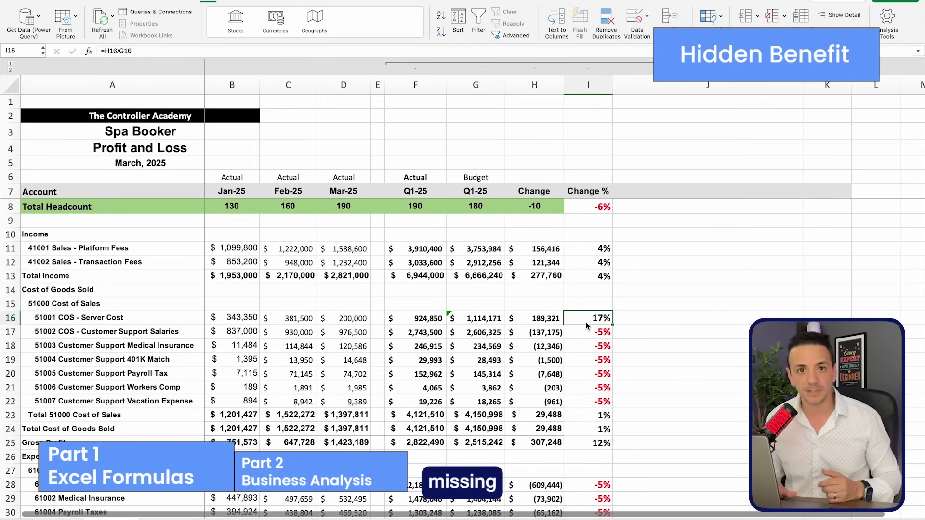
# Restore the March 51001 COS - Server Cost to 400575
pyautogui.click(337, 319)
pyautogui.write('400575')
pyautogui.press('Return')
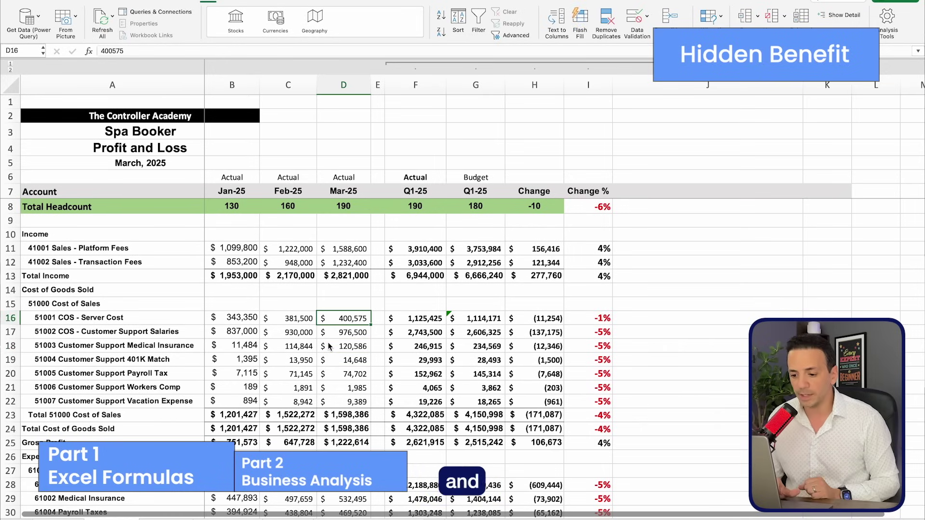
pyautogui.click(361, 346)
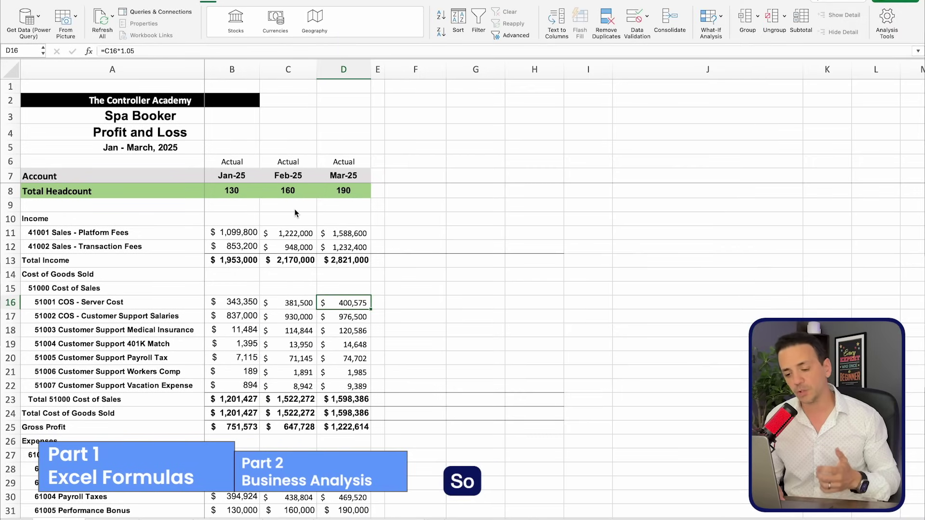
# Review the Jan-25, Feb-25 and Mar-25 actual headings on the Jan - March, 2025 Profit and Loss sheet
pyautogui.click(237, 176)
pyautogui.click(288, 175)
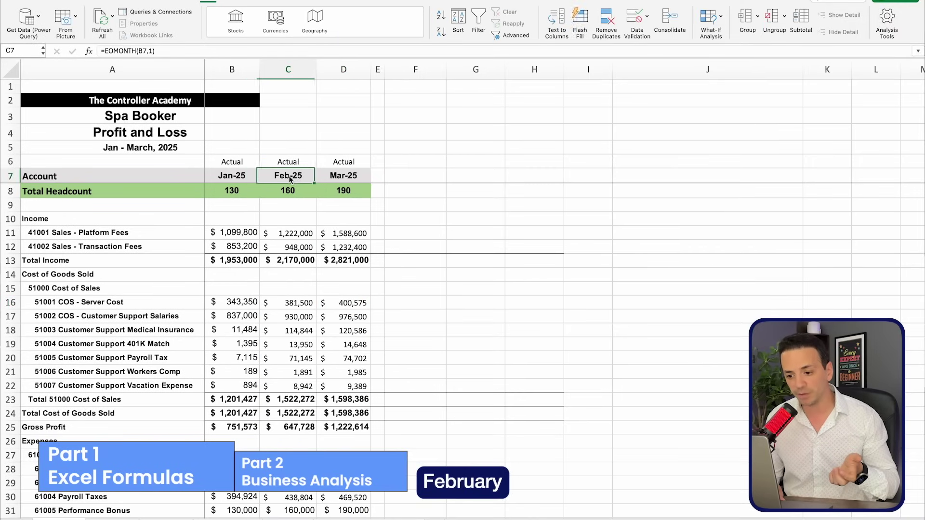
pyautogui.click(337, 177)
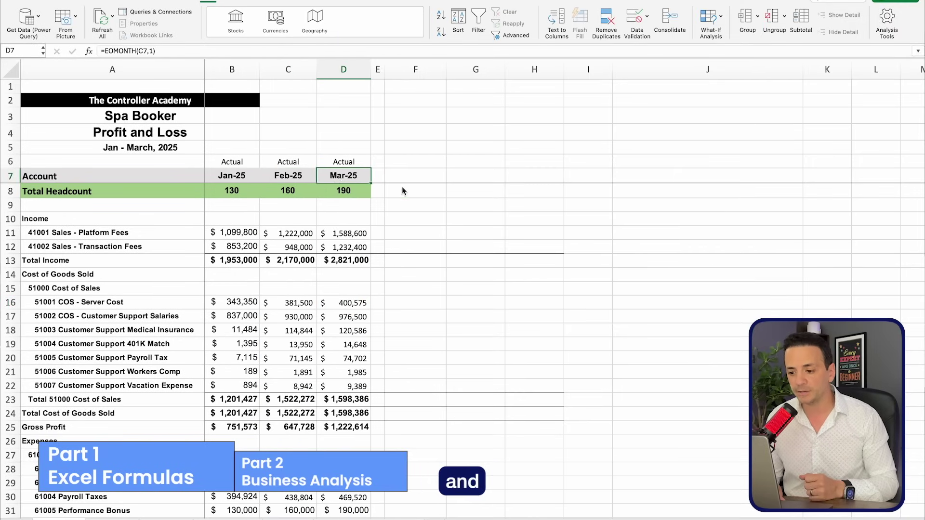
pyautogui.click(403, 191)
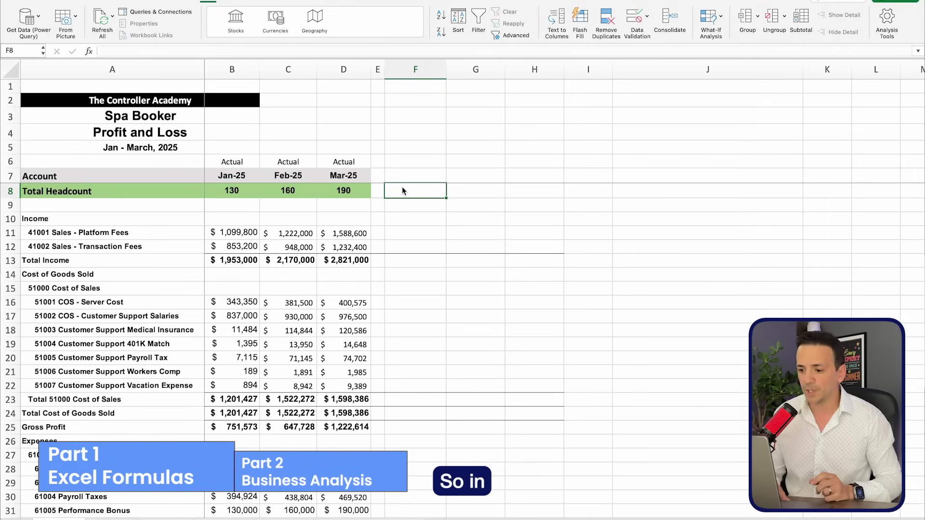
pyautogui.press('Up')
pyautogui.press('Left')
pyautogui.press('Left')
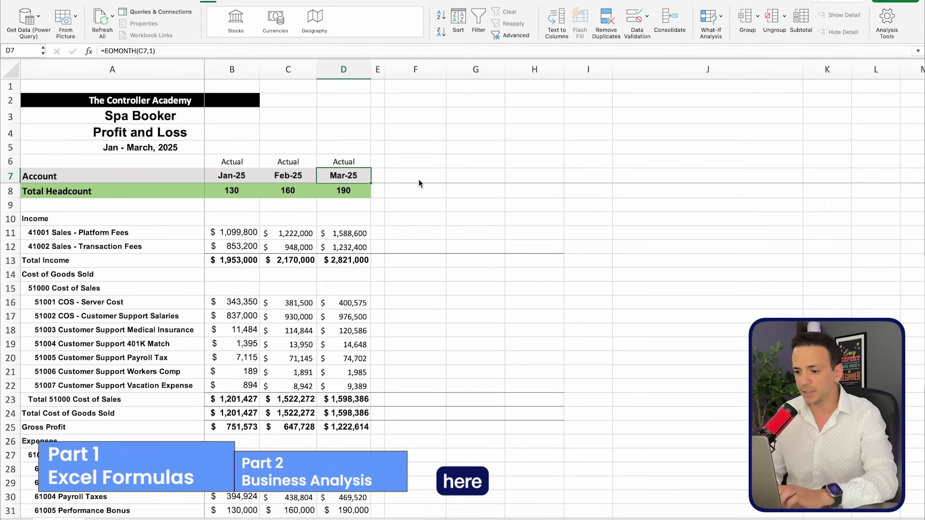
# Total the January to March actuals for 41001 Sales - Platform Fees in F11 with =SUM(B11:D11)
pyautogui.click(419, 183)
pyautogui.click(416, 234)
pyautogui.write('=sum')
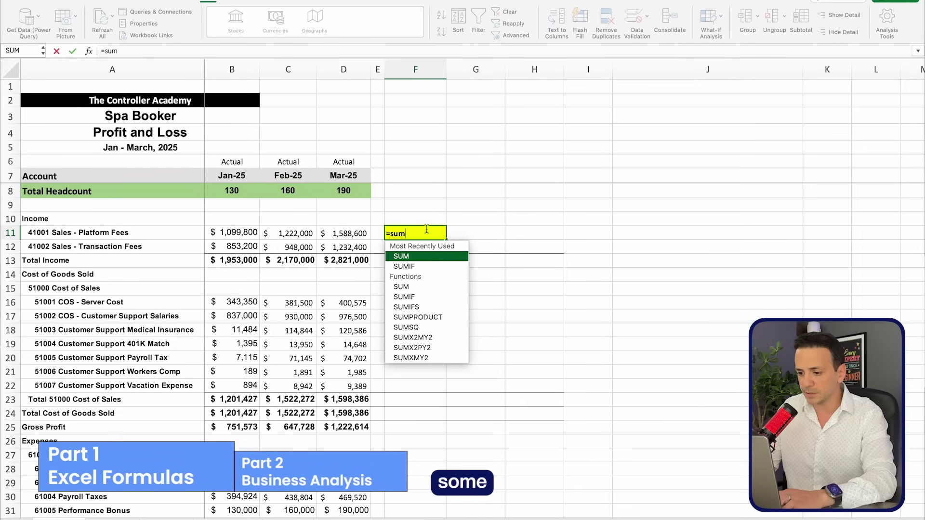
pyautogui.press('Tab')
pyautogui.moveTo(226, 233); pyautogui.dragTo(353, 235)
pyautogui.write(')')
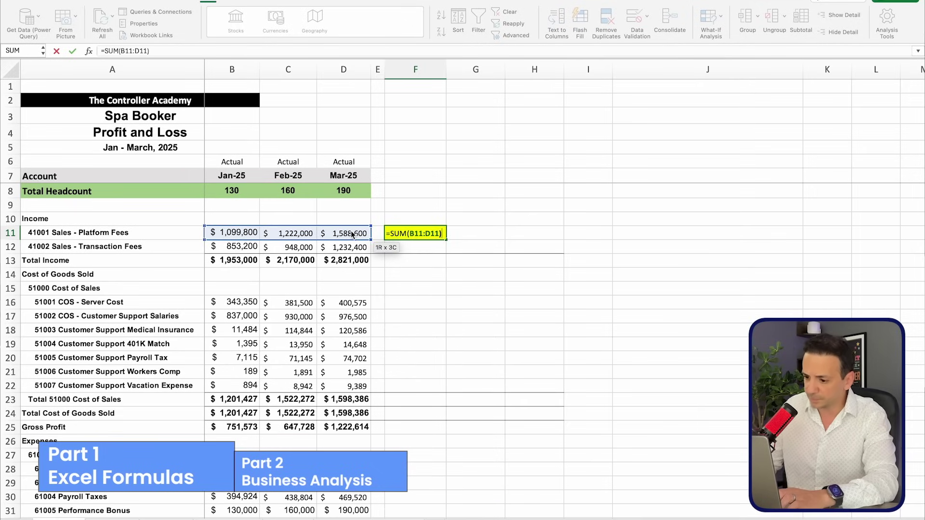
pyautogui.press('Return')
pyautogui.click(420, 235)
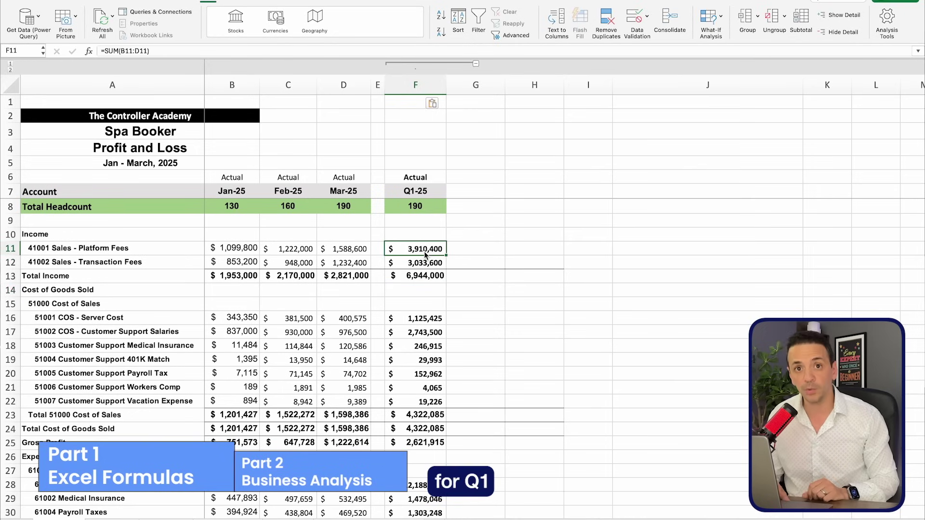
# Examine the monthly budget figures by account on the Budget P&L sheet, and return to the empty column G in the Profit and Loss
pyautogui.click(426, 180)
pyautogui.click(472, 180)
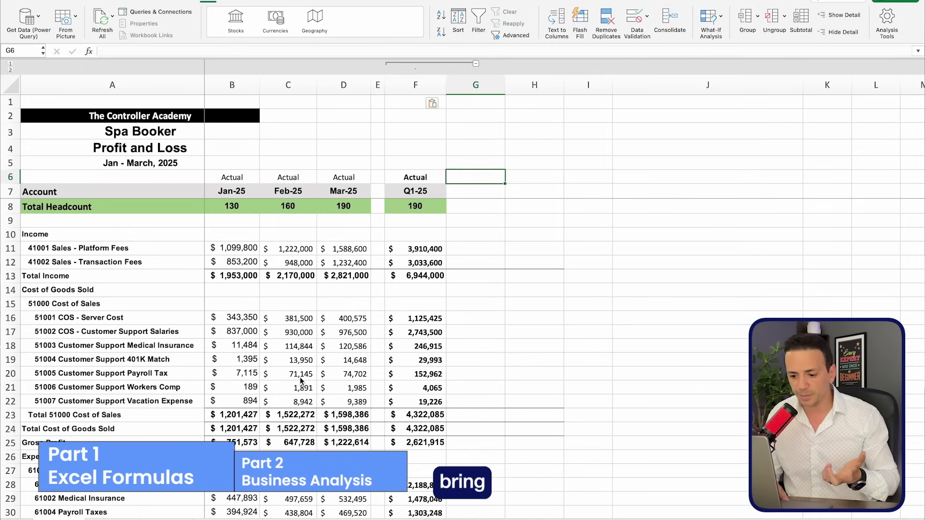
pyautogui.hotkey('ctrl', 'pagedown')
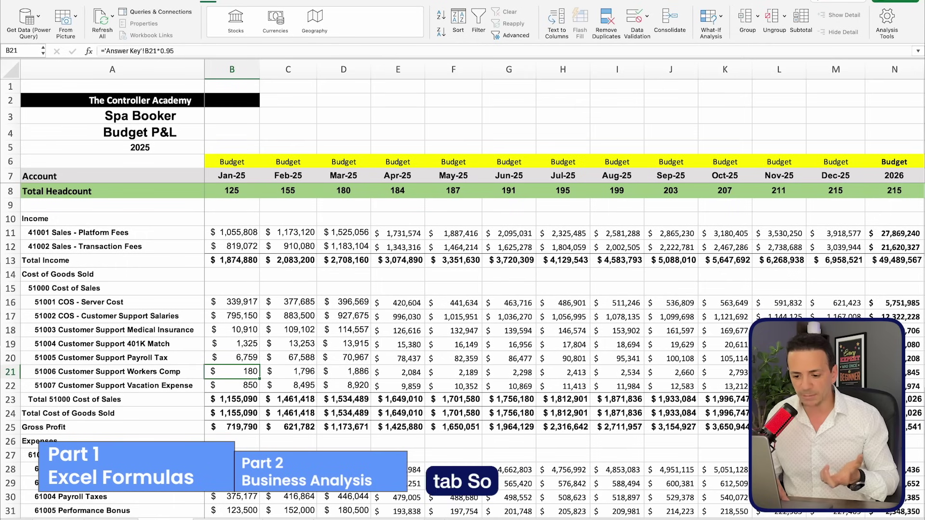
pyautogui.click(328, 337)
pyautogui.click(310, 279)
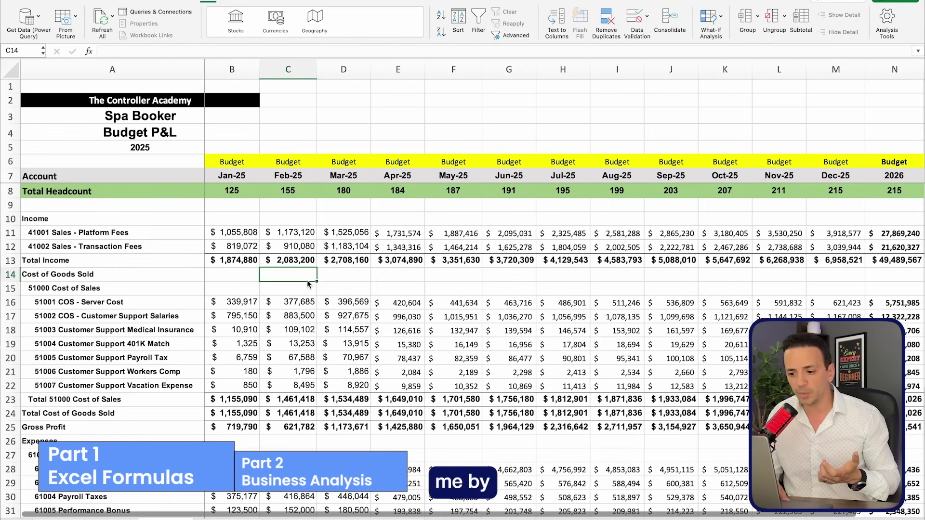
pyautogui.hscroll(3, 322, 281)
pyautogui.hscroll(-3, 398, 275)
pyautogui.click(158, 238)
pyautogui.click(163, 344)
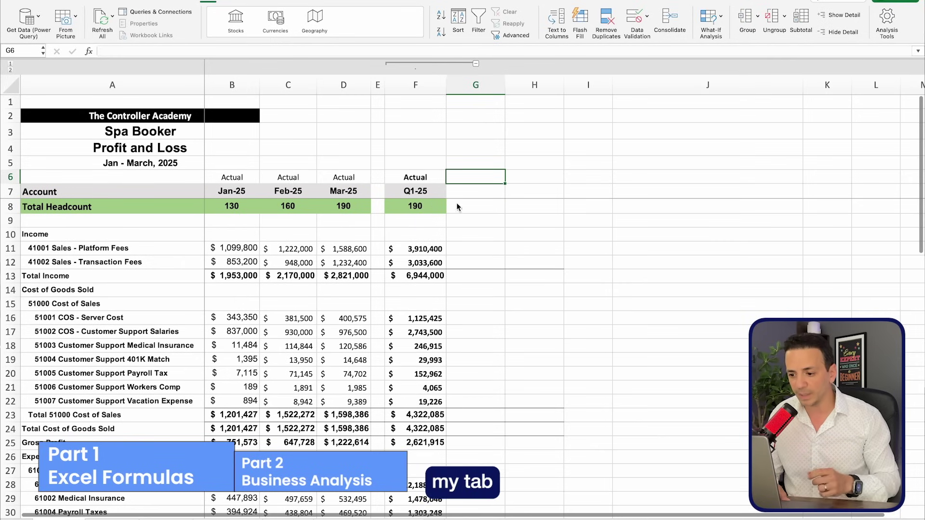
pyautogui.click(475, 203)
pyautogui.click(476, 176)
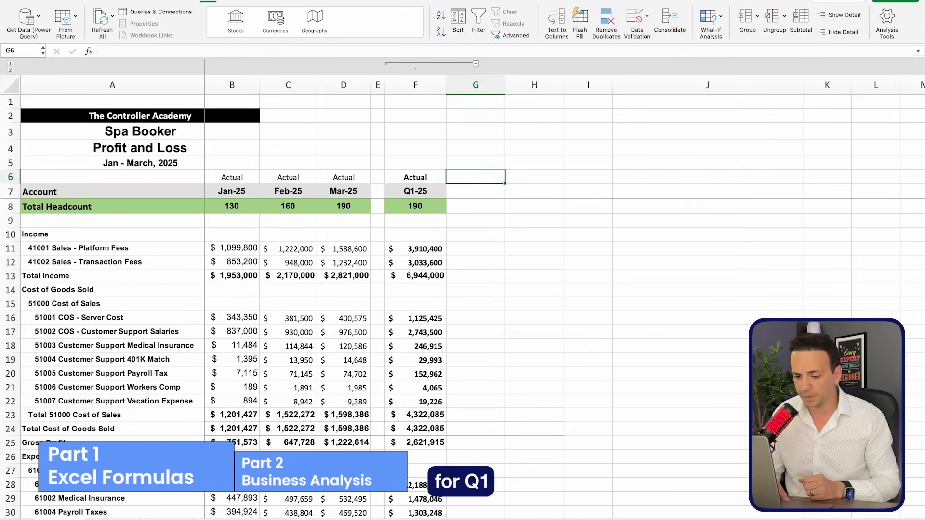
# Total the January to March budget for 41001 Sales - Platform Fees in G11 with =SUM('Budget P&L'!B11:D11)
pyautogui.doubleClick(477, 247)
pyautogui.write('=')
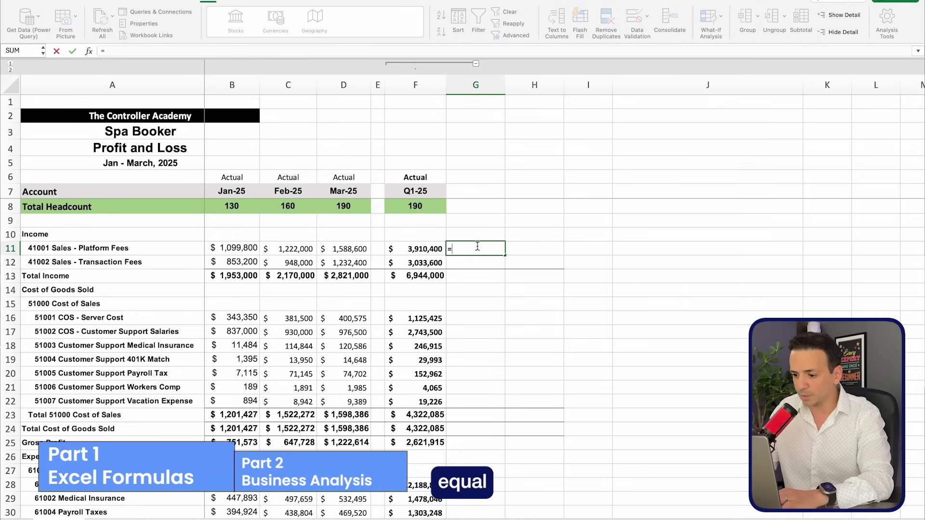
pyautogui.write('sum(')
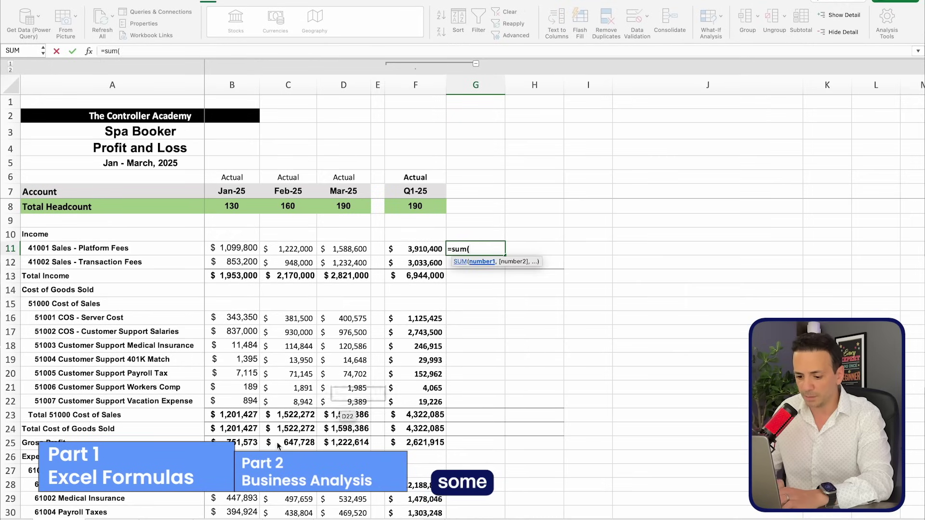
pyautogui.hotkey('ctrl', 'pagedown')
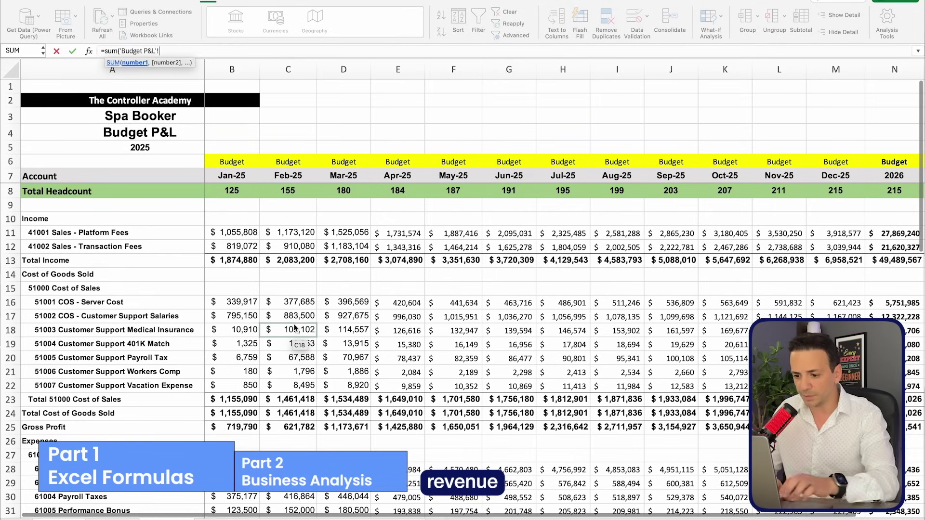
pyautogui.moveTo(238, 233); pyautogui.dragTo(356, 233)
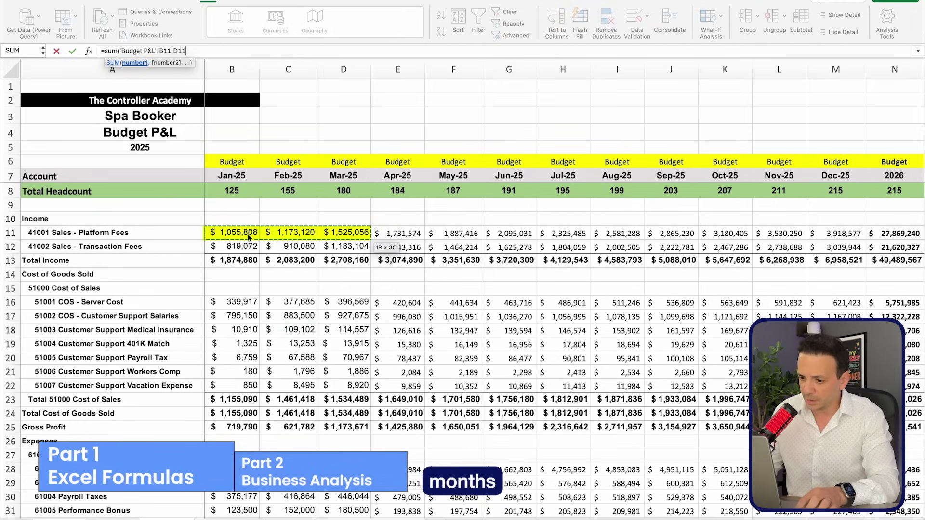
pyautogui.write(')')
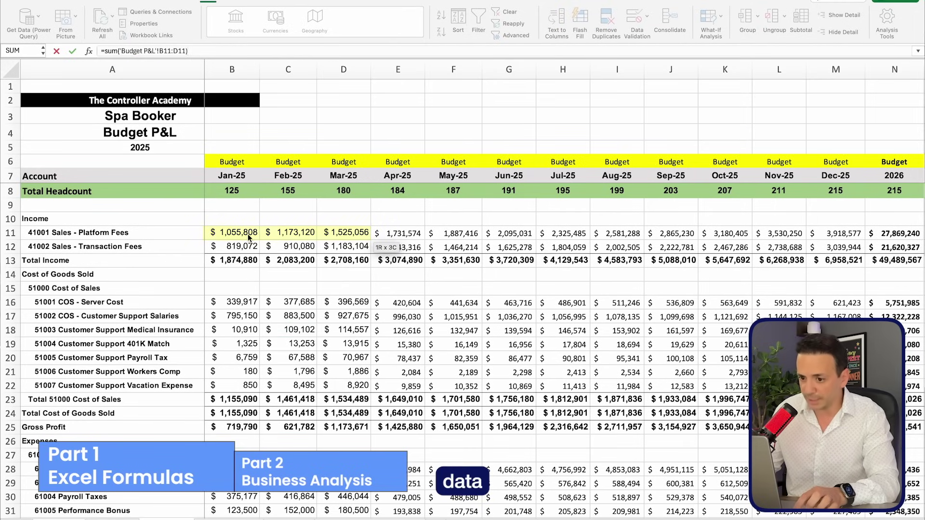
pyautogui.press('Return')
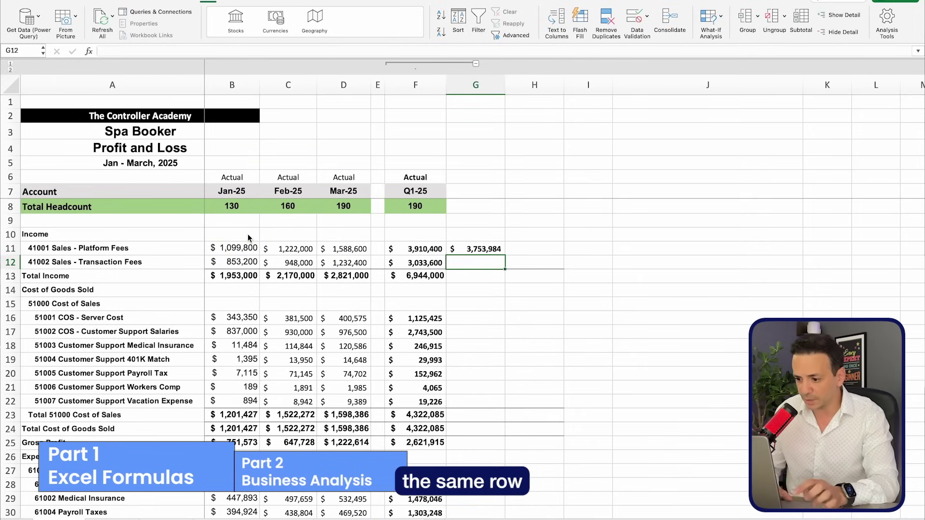
# Copy the G11 budget sum down to 41002 Sales - Transaction Fees, and extend the F13 Total Income formula into G13
pyautogui.click(488, 249)
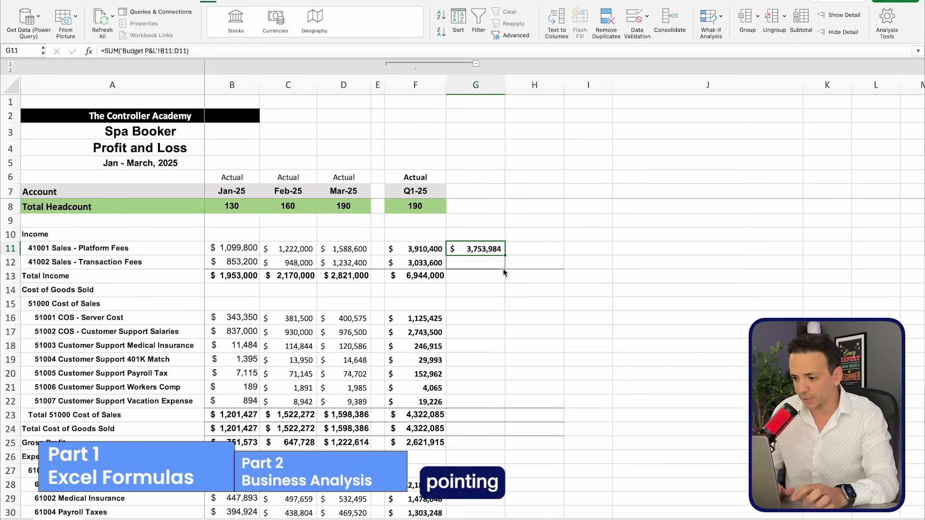
pyautogui.moveTo(503, 272); pyautogui.dragTo(503, 272)
pyautogui.click(425, 279)
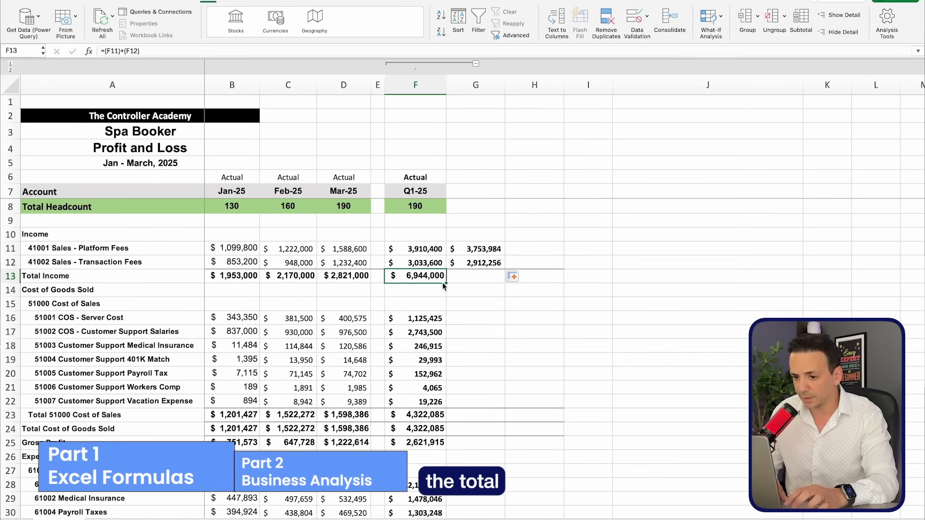
pyautogui.moveTo(489, 287); pyautogui.dragTo(487, 283)
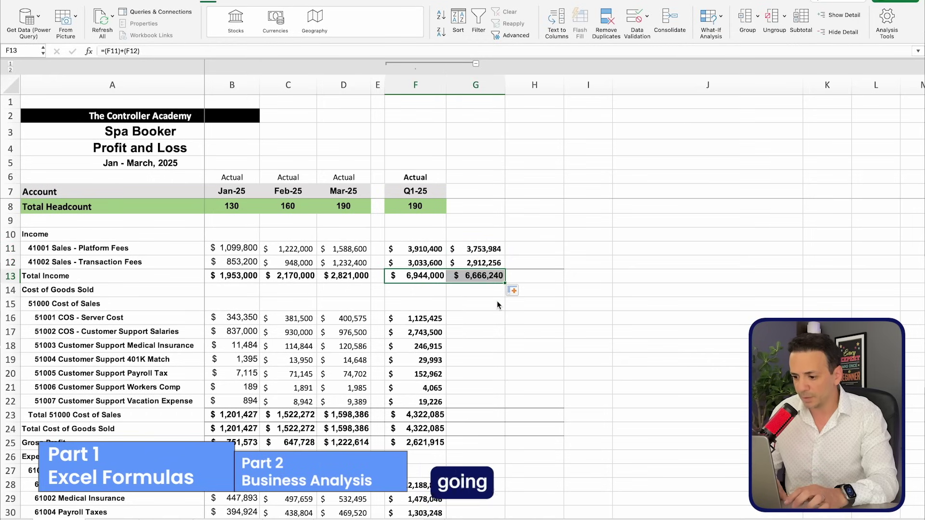
# Review the completed Q1-25 Actual and Q1-25 Budget columns F and G
pyautogui.click(475, 322)
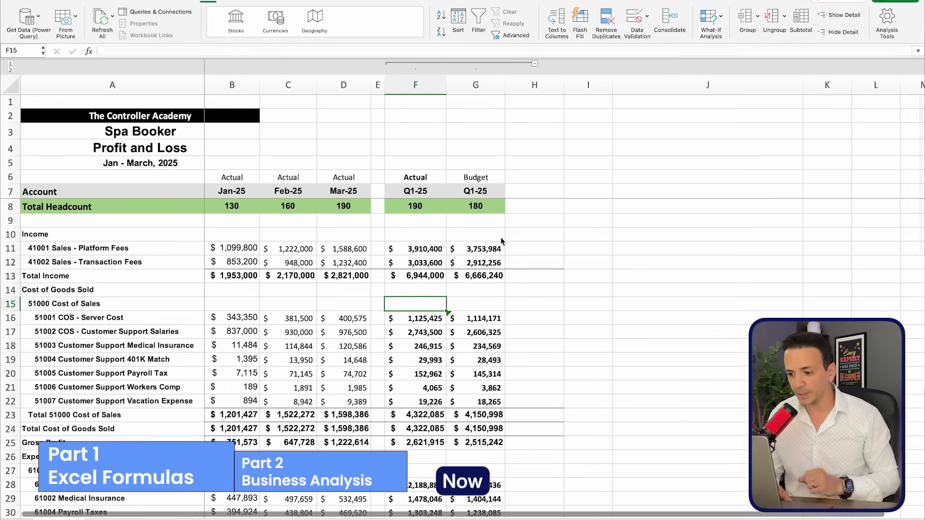
pyautogui.click(420, 87)
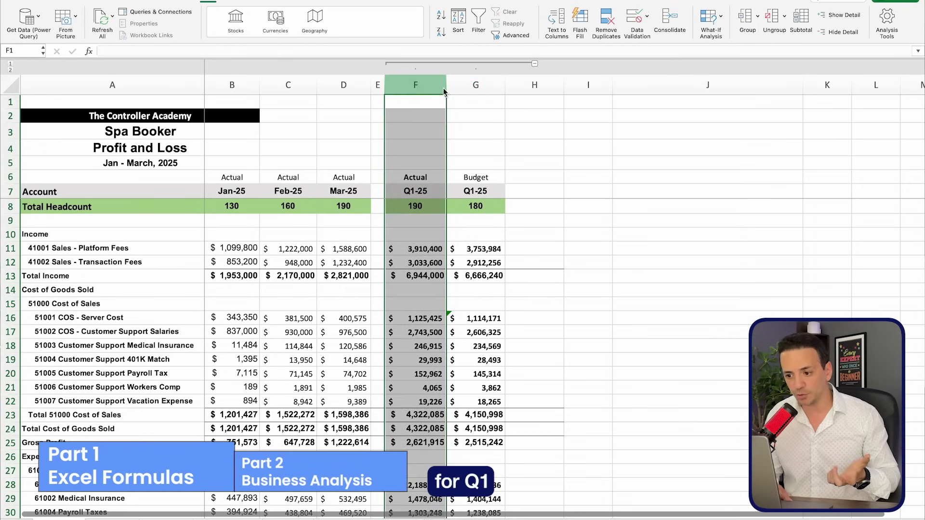
pyautogui.click(478, 85)
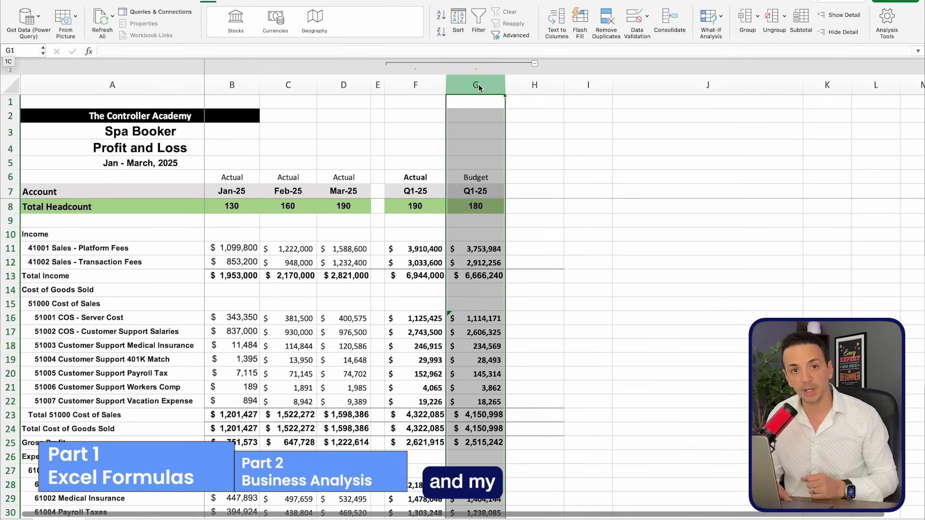
# Add the column headings Change in H7 and Change % in I7 beside the Q1-25 Budget column
pyautogui.click(533, 191)
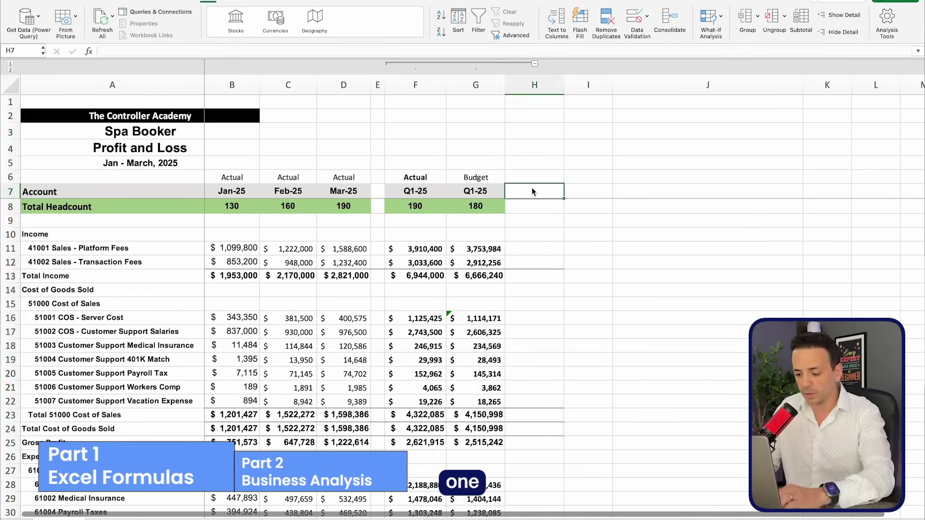
pyautogui.write('Change')
pyautogui.click(588, 204)
pyautogui.click(587, 192)
pyautogui.write('Cha')
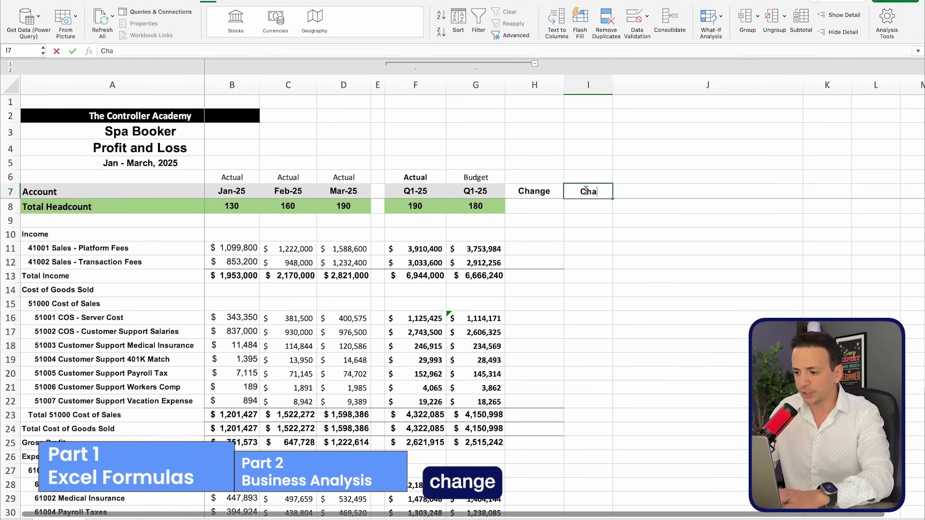
pyautogui.write('nge %')
pyautogui.click(588, 275)
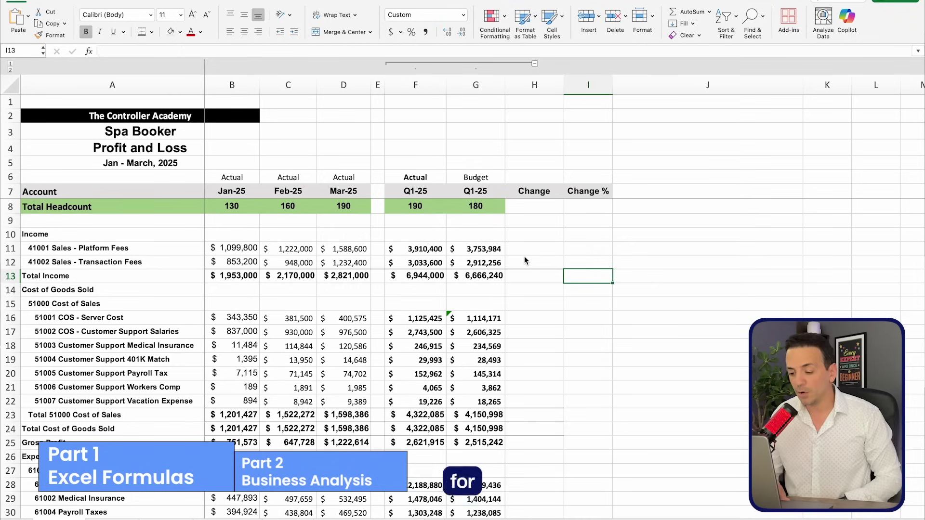
# Try calculating the 41001 Sales - Platform Fees change in H11 as budget minus actual with =G11-F11
pyautogui.click(546, 248)
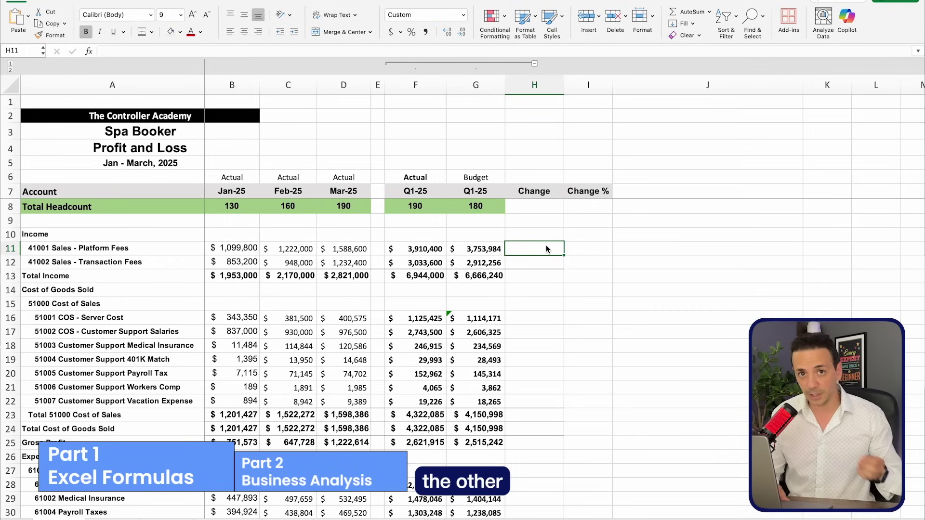
pyautogui.write('=')
pyautogui.click(476, 251)
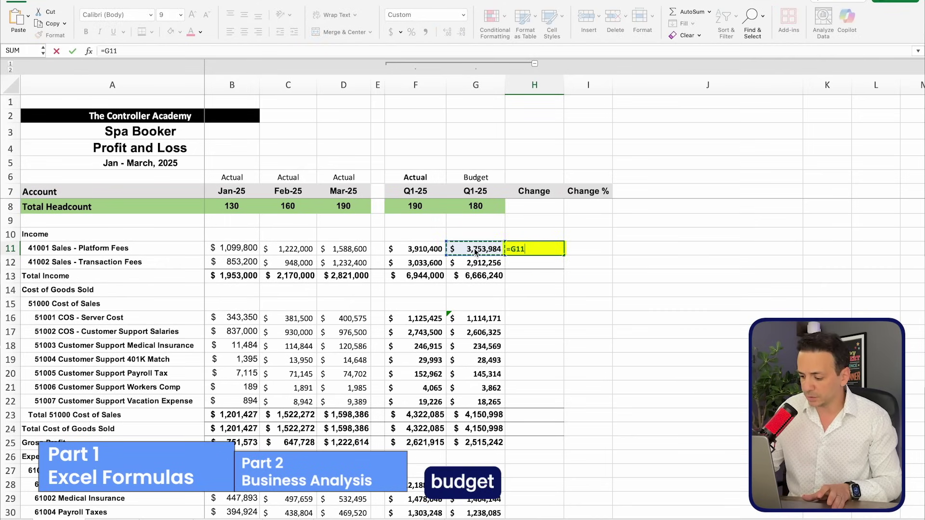
pyautogui.write('-')
pyautogui.click(427, 249)
pyautogui.press('Return')
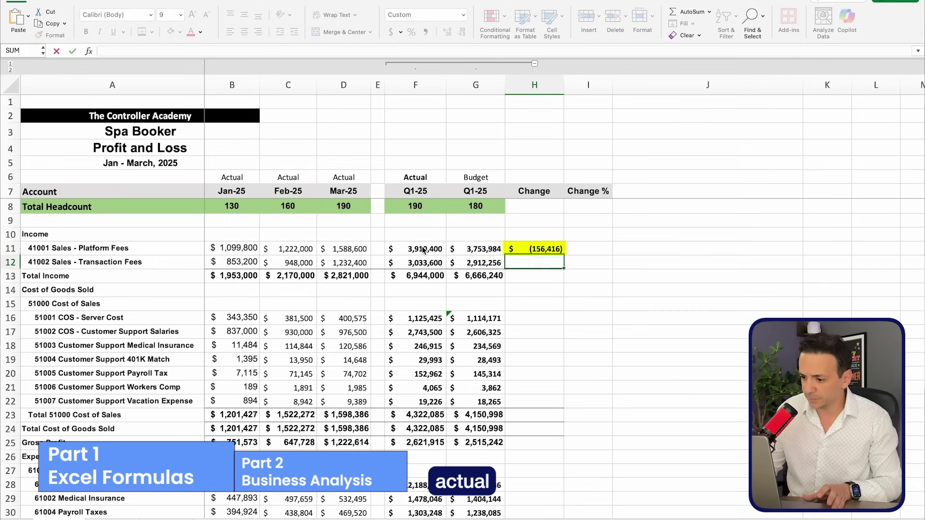
# Compare the Q1-25 actual, budget and change figures for 41001 Sales - Platform Fees in row 11
pyautogui.click(526, 253)
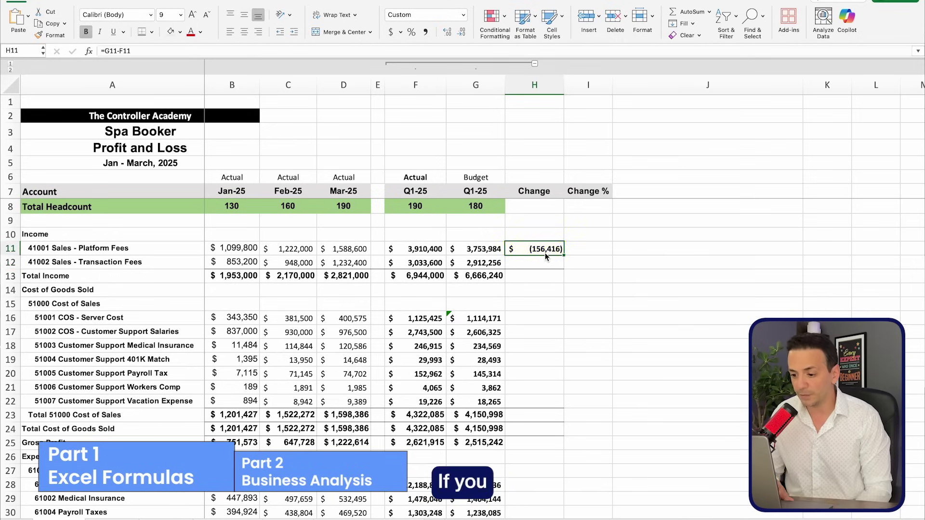
pyautogui.click(425, 250)
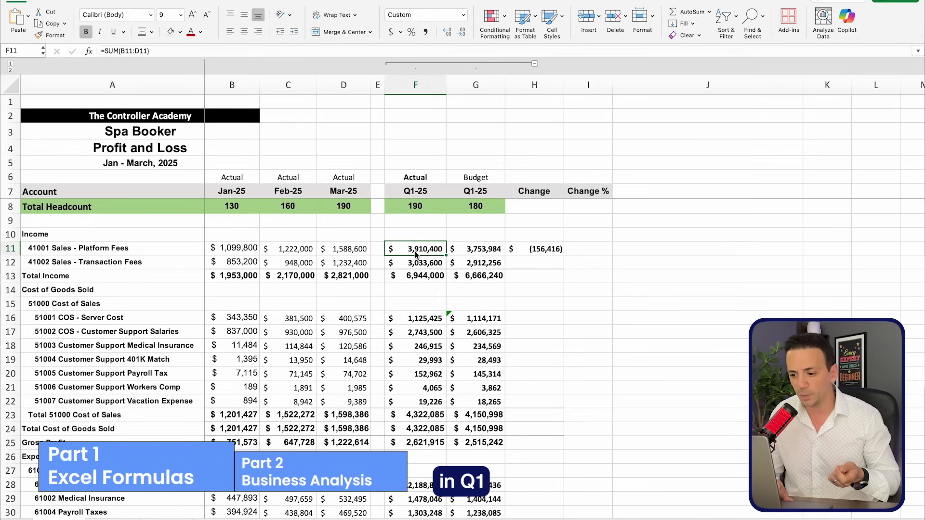
pyautogui.click(479, 254)
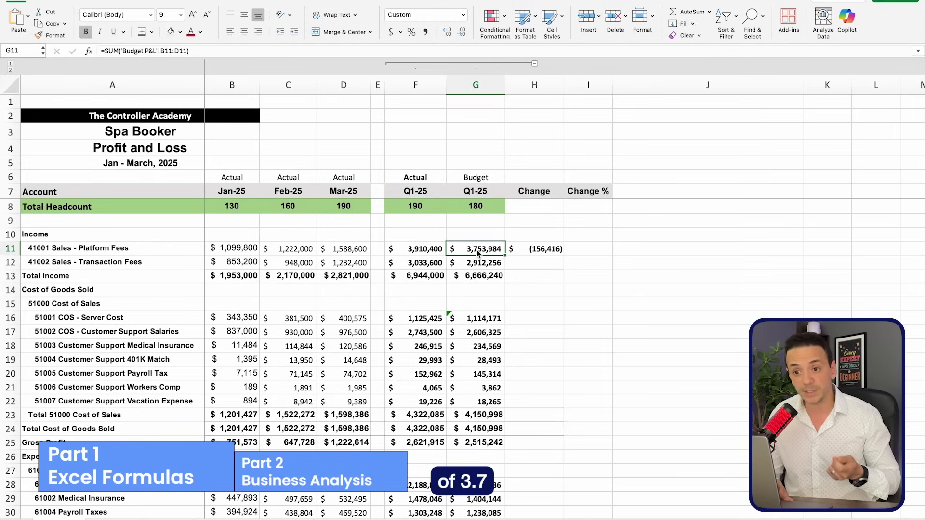
pyautogui.click(546, 251)
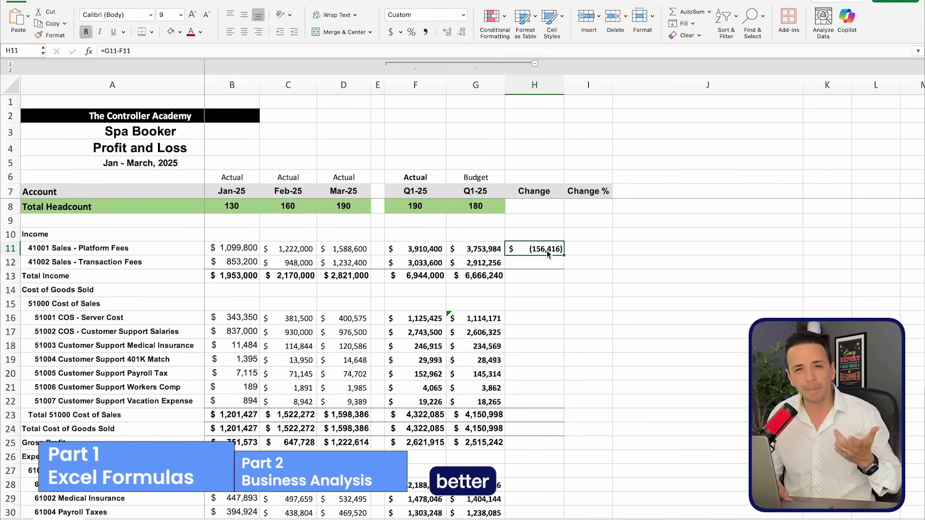
pyautogui.click(422, 255)
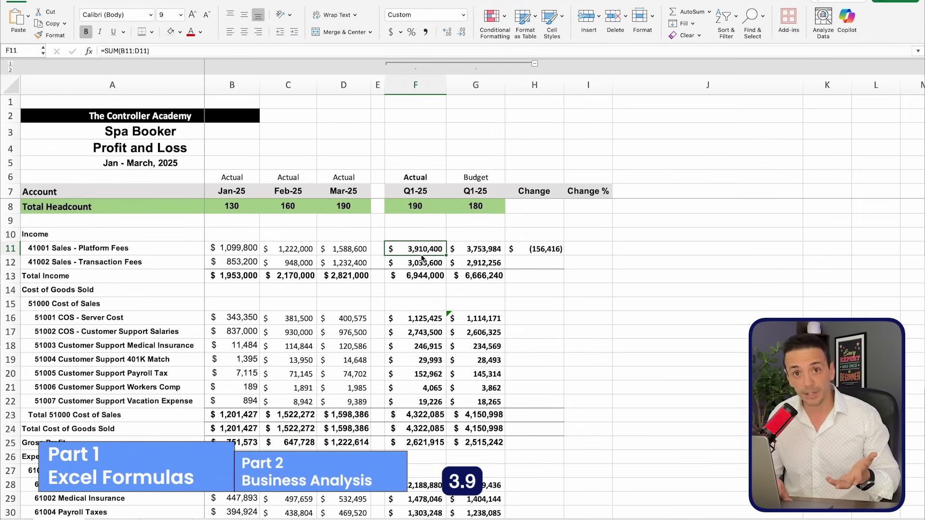
pyautogui.click(468, 254)
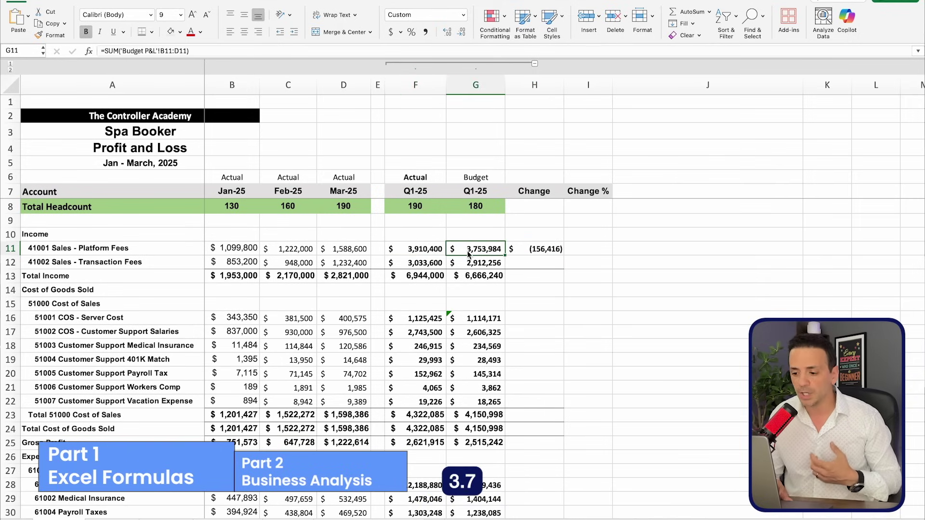
# Replace the H11 change formula with actual minus budget, =F11-G11
pyautogui.click(538, 253)
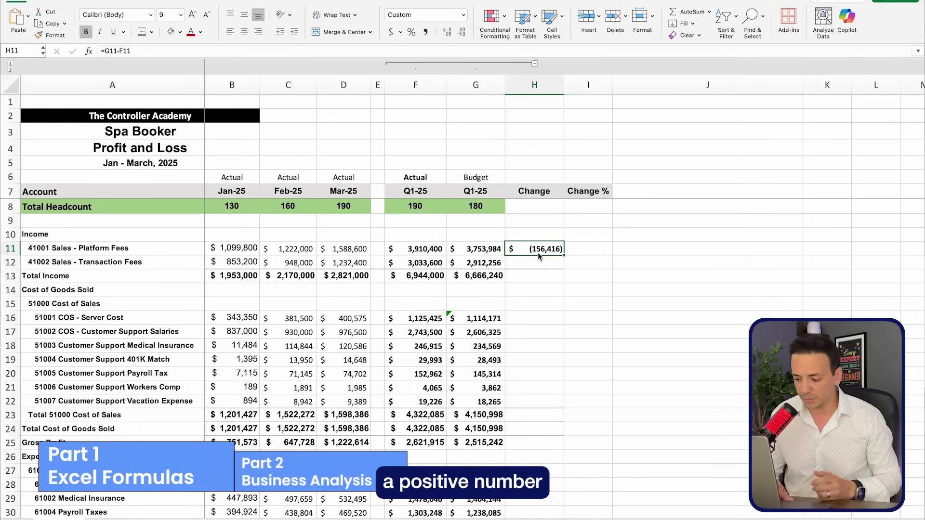
pyautogui.write('=')
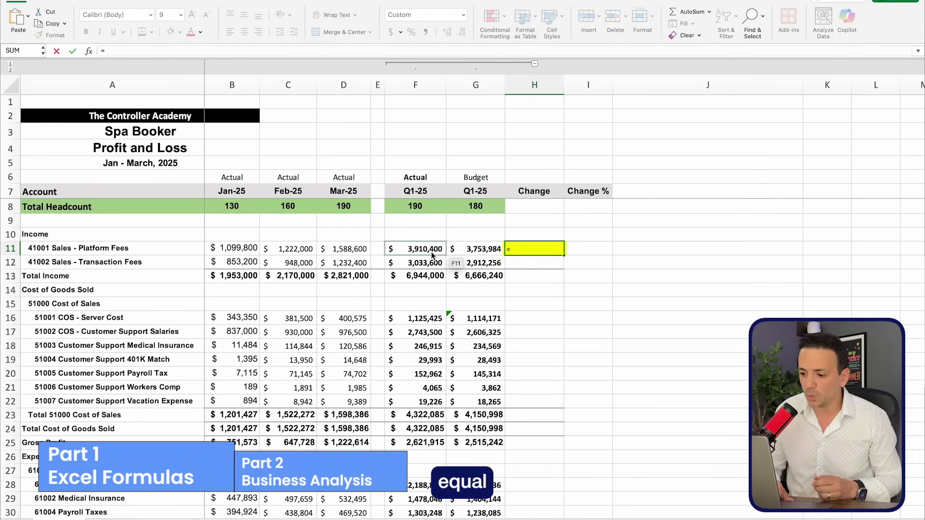
pyautogui.click(431, 252)
pyautogui.write('-')
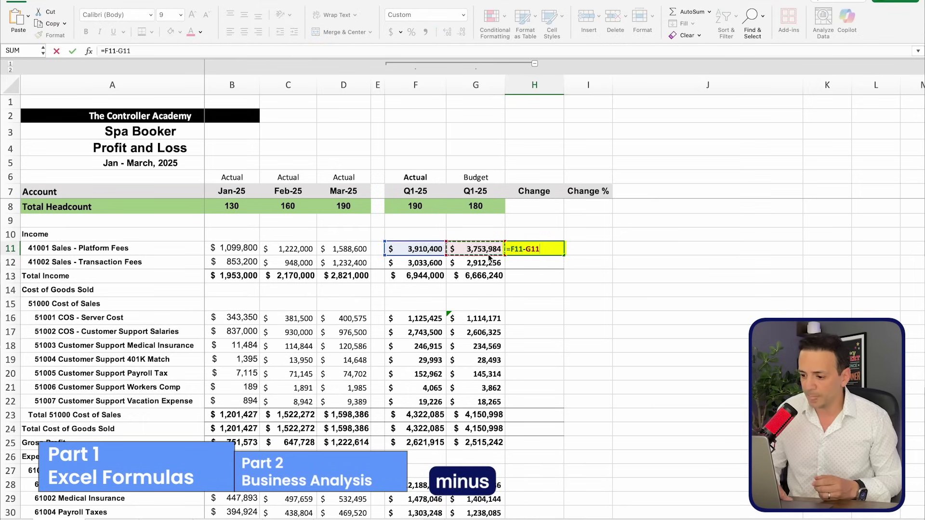
pyautogui.press('Return')
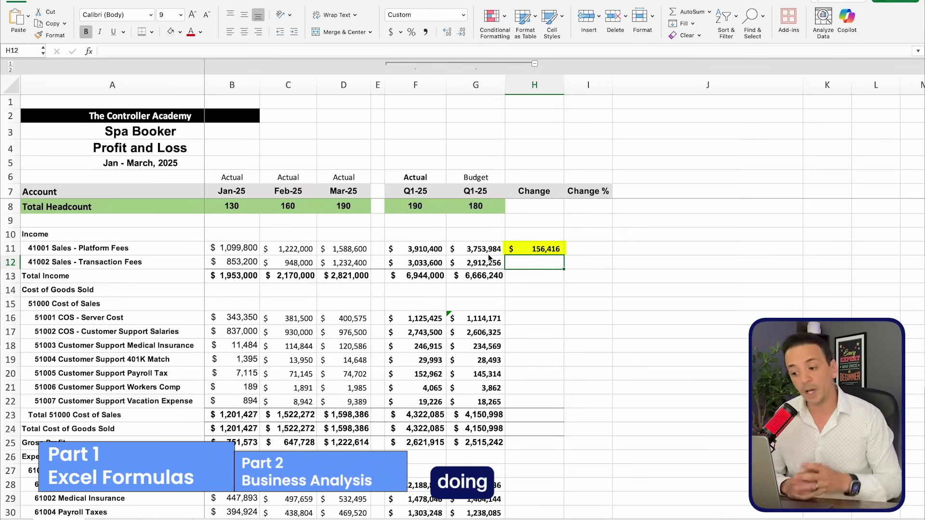
# Copy the H11 change formula to the income rows H12:H13 and the cost of sales rows H16:H22
pyautogui.click(537, 250)
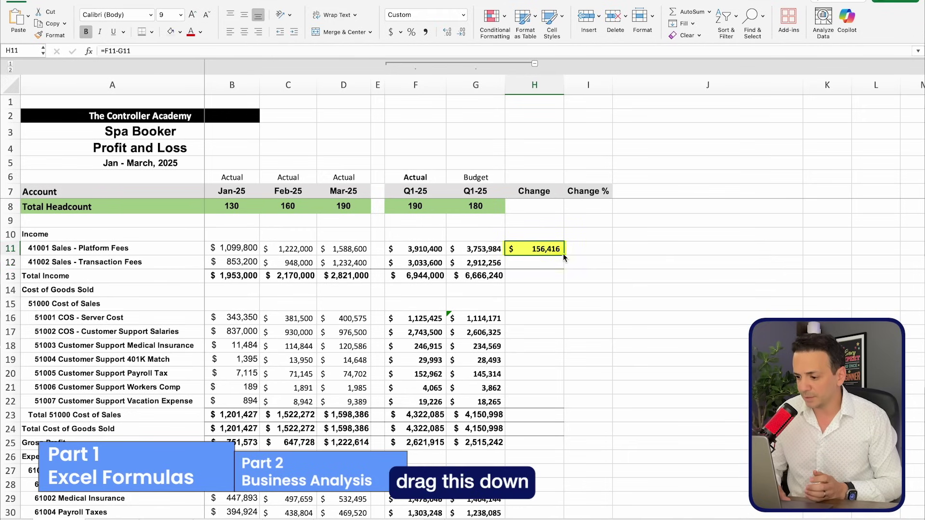
pyautogui.moveTo(565, 256); pyautogui.dragTo(564, 408)
pyautogui.click(538, 249)
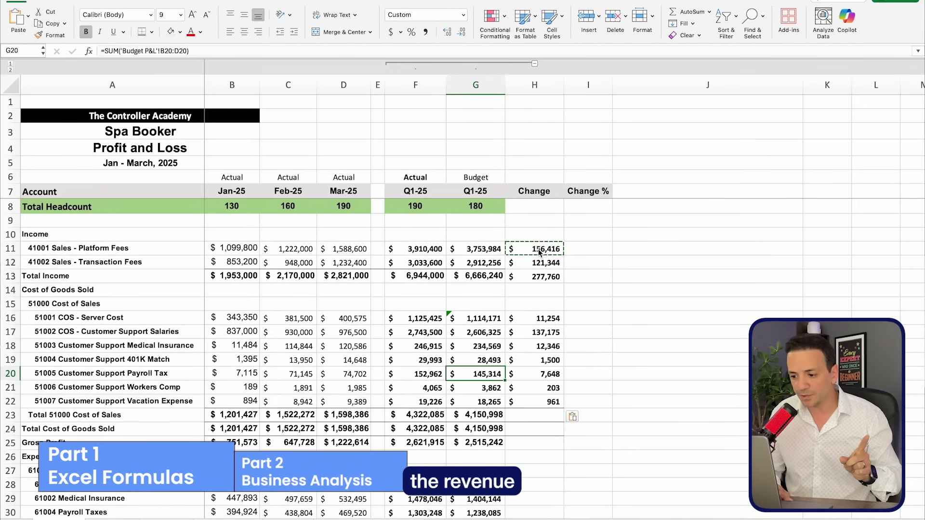
pyautogui.doubleClick(539, 249)
pyautogui.press('Escape')
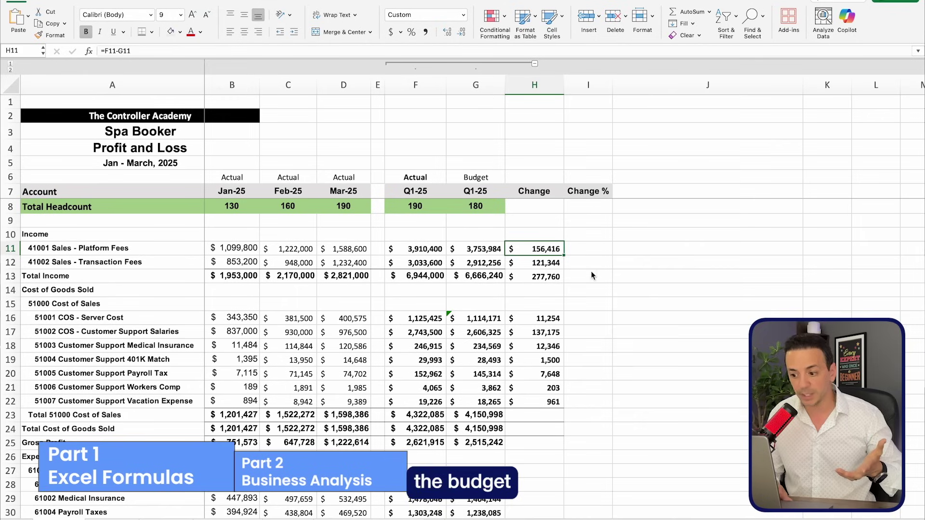
# Reverse the 51001 COS - Server Cost change formula in H16 to budget minus actual, =G16-F16
pyautogui.click(535, 322)
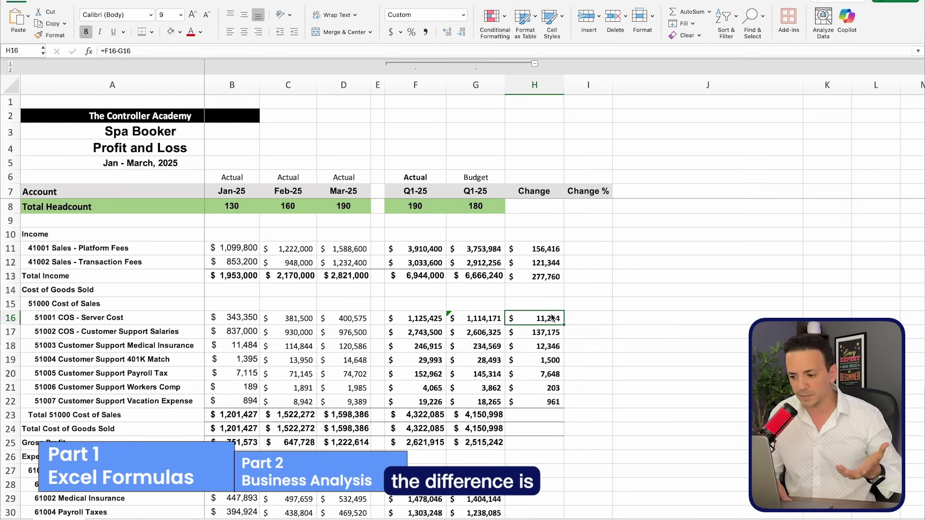
pyautogui.click(424, 322)
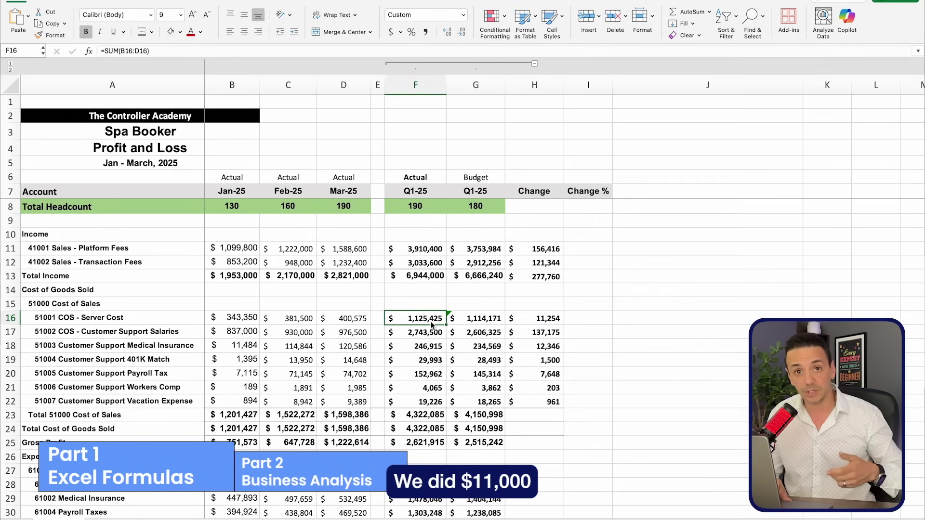
pyautogui.click(470, 320)
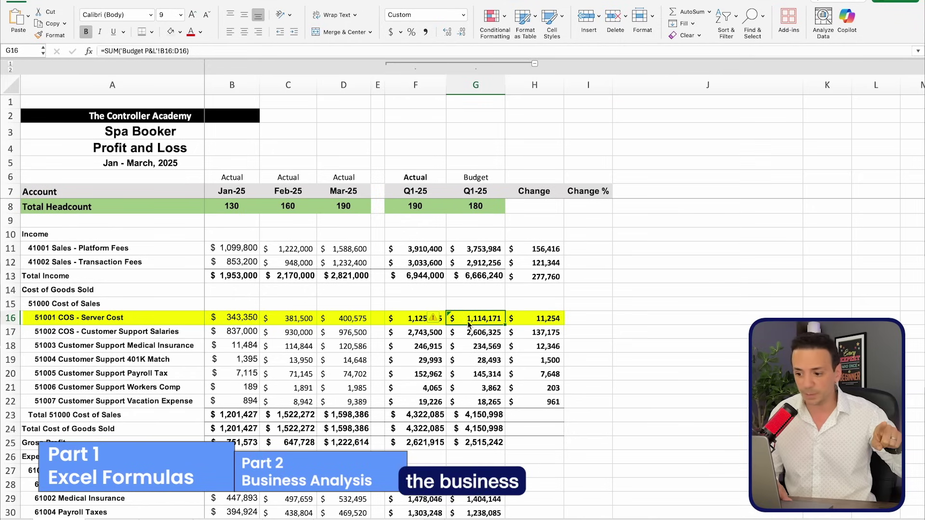
pyautogui.click(548, 320)
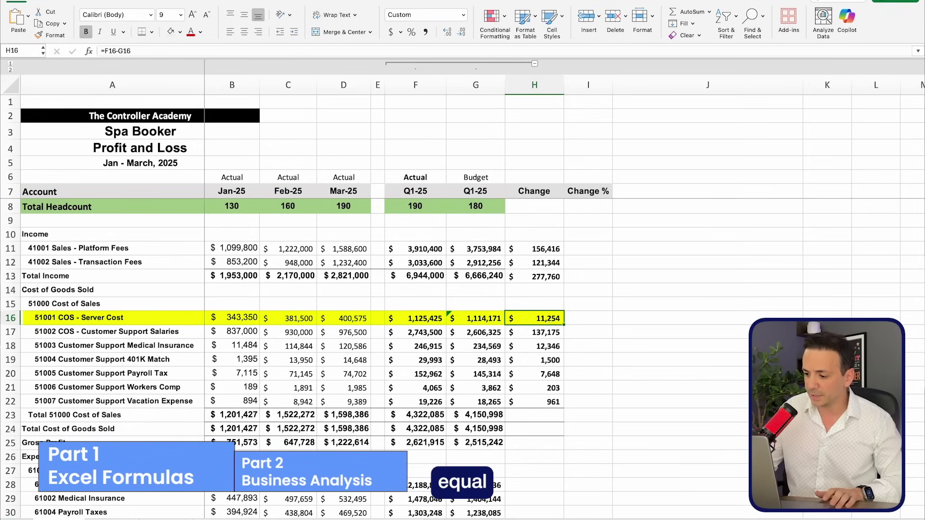
pyautogui.write('=')
pyautogui.click(477, 320)
pyautogui.write('-')
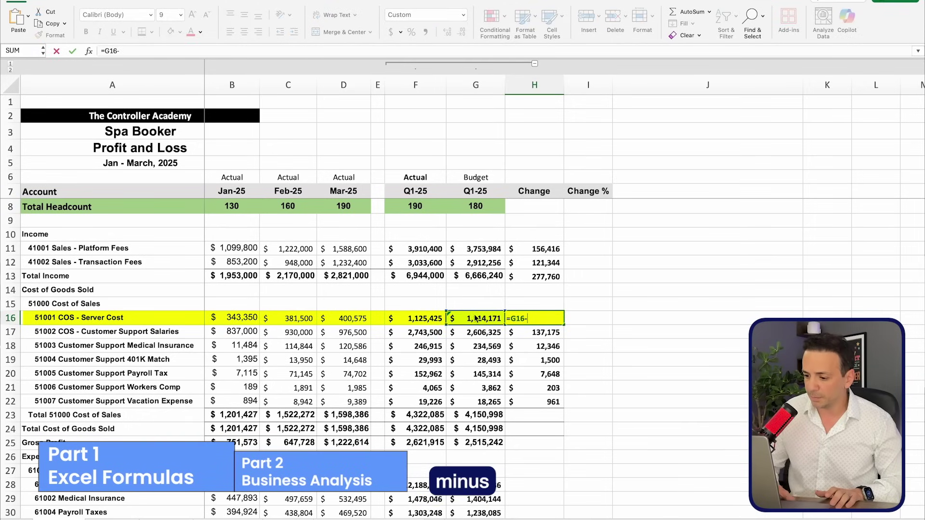
pyautogui.click(432, 321)
pyautogui.press('Return')
# Fill the H16 budget-minus-actual formula down through H22 for the remaining cost of sales accounts
pyautogui.click(558, 321)
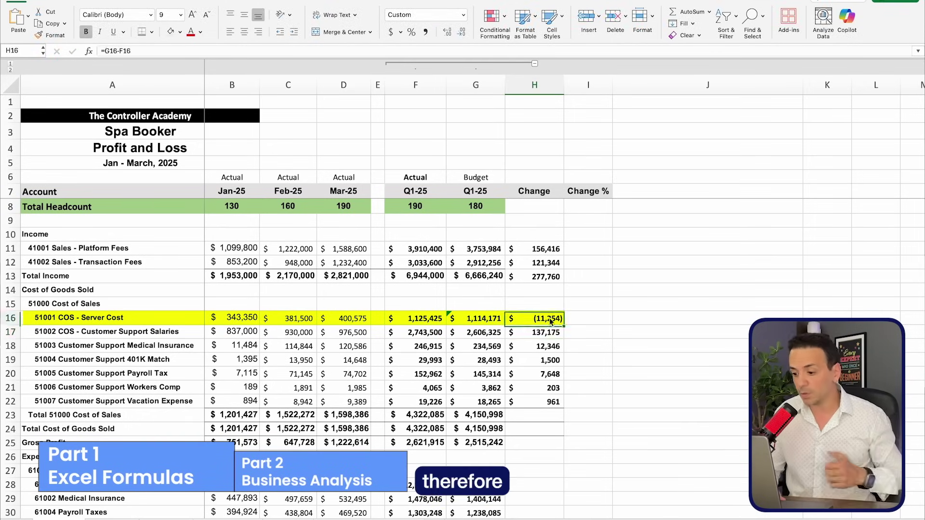
pyautogui.moveTo(562, 388); pyautogui.dragTo(563, 403)
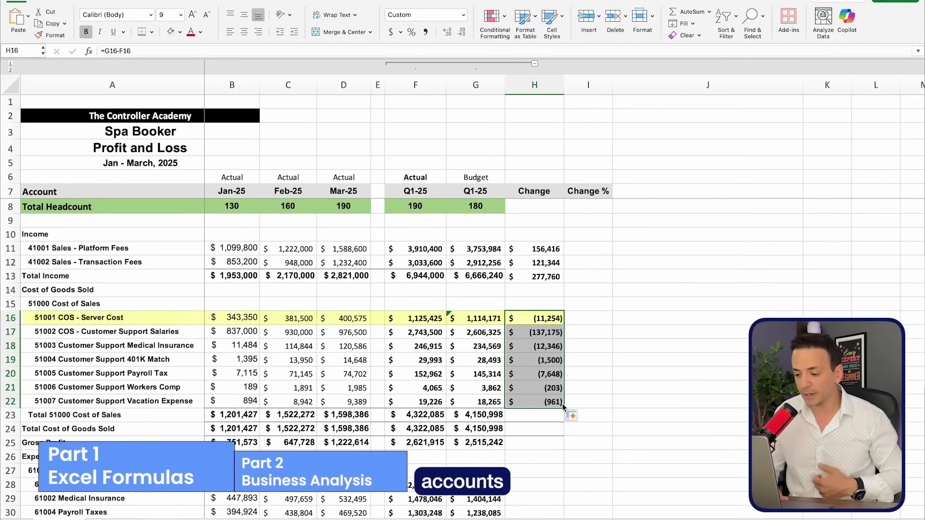
pyautogui.click(537, 247)
pyautogui.click(550, 324)
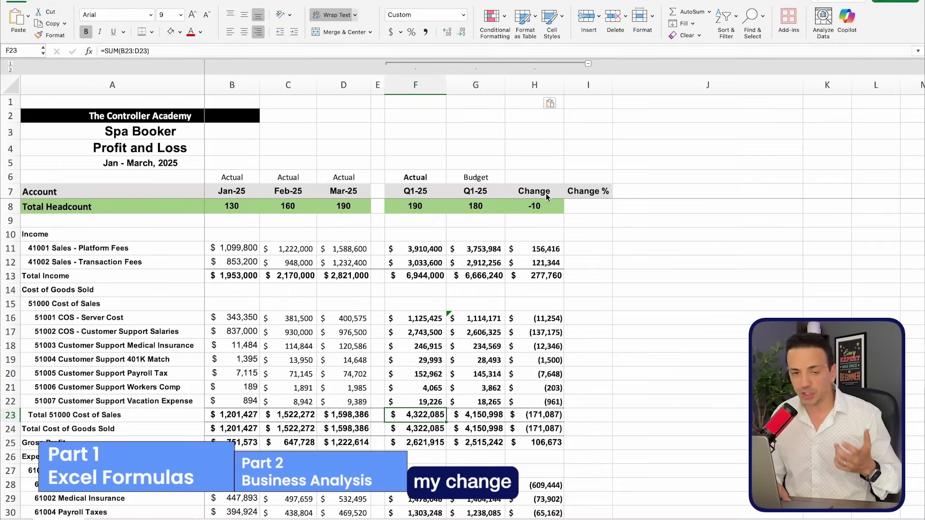
# Calculate the Total Headcount change percentage in I8 by dividing the change by the budget with =H8/G8
pyautogui.click(599, 194)
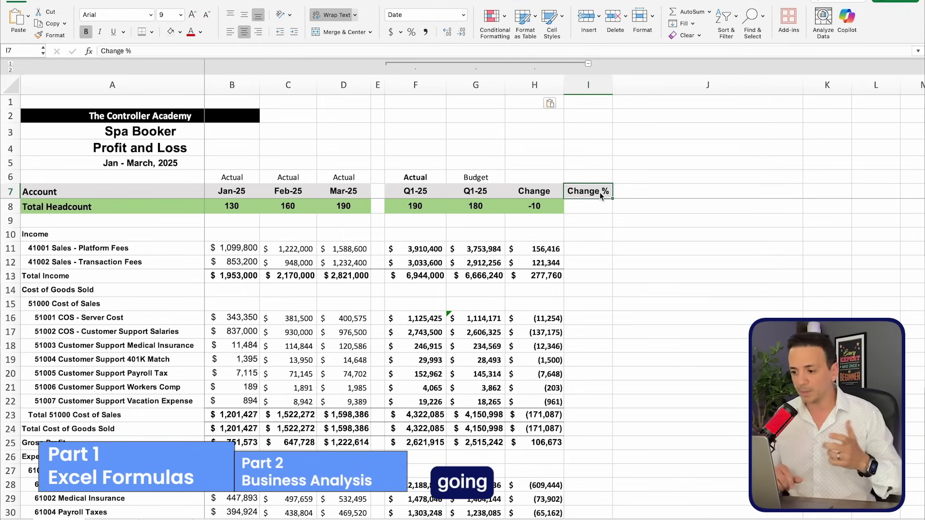
pyautogui.click(592, 213)
pyautogui.write('=')
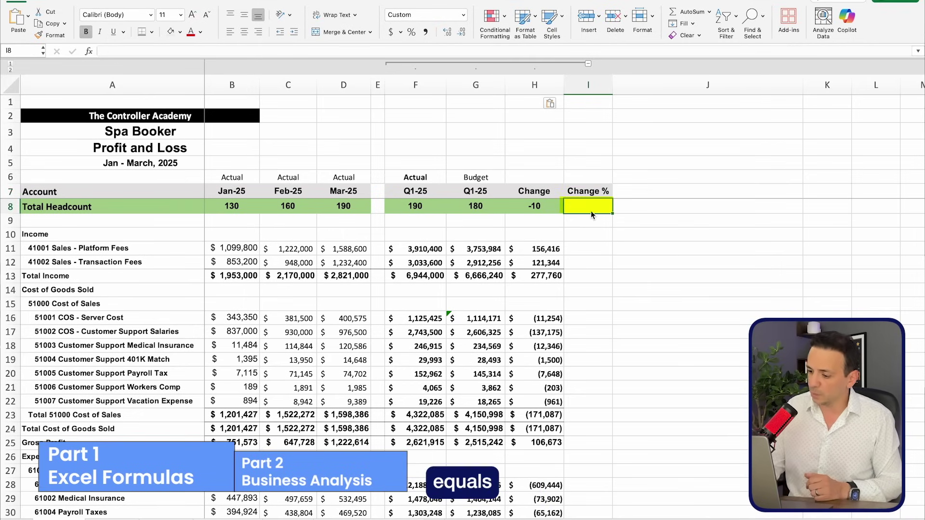
pyautogui.click(550, 210)
pyautogui.write('/')
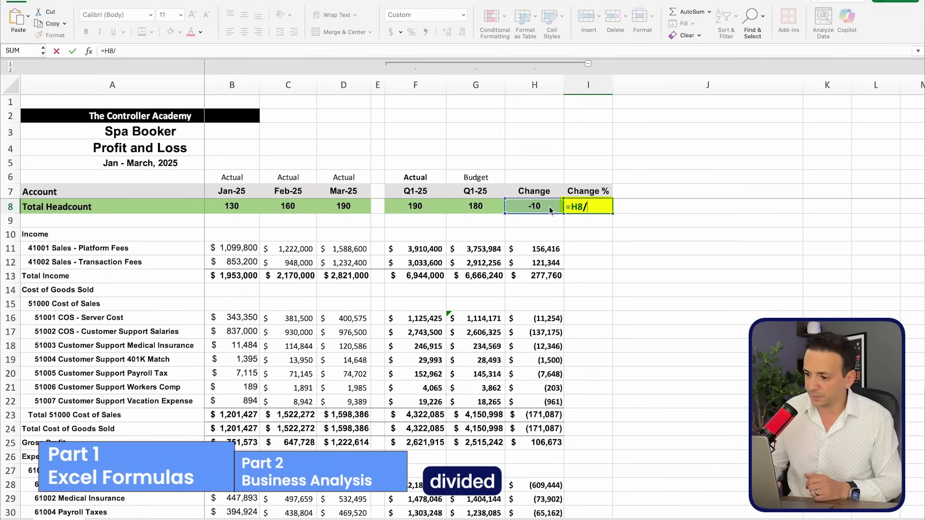
pyautogui.click(476, 209)
pyautogui.press('Return')
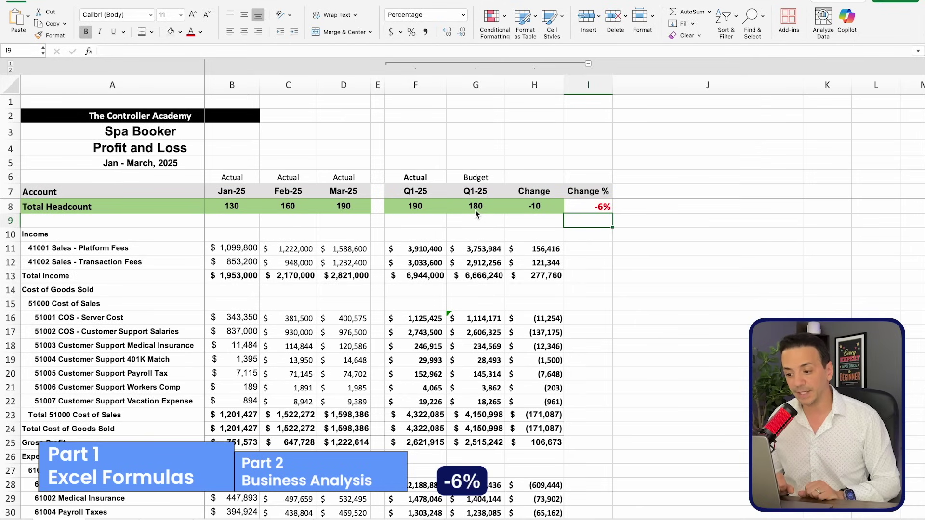
# Review the Total Headcount row, comparing its Q1-25 actual and budget with the change percentage in I8
pyautogui.click(596, 211)
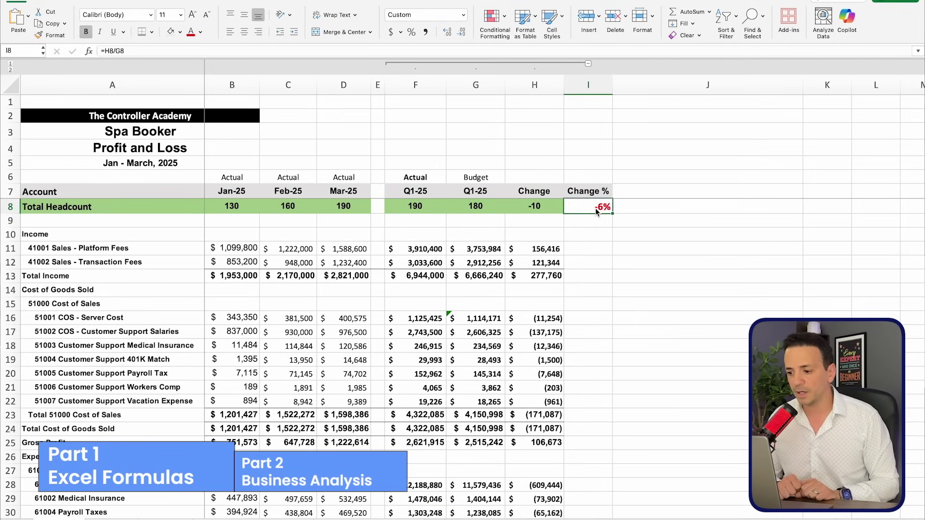
pyautogui.click(6, 211)
pyautogui.click(414, 212)
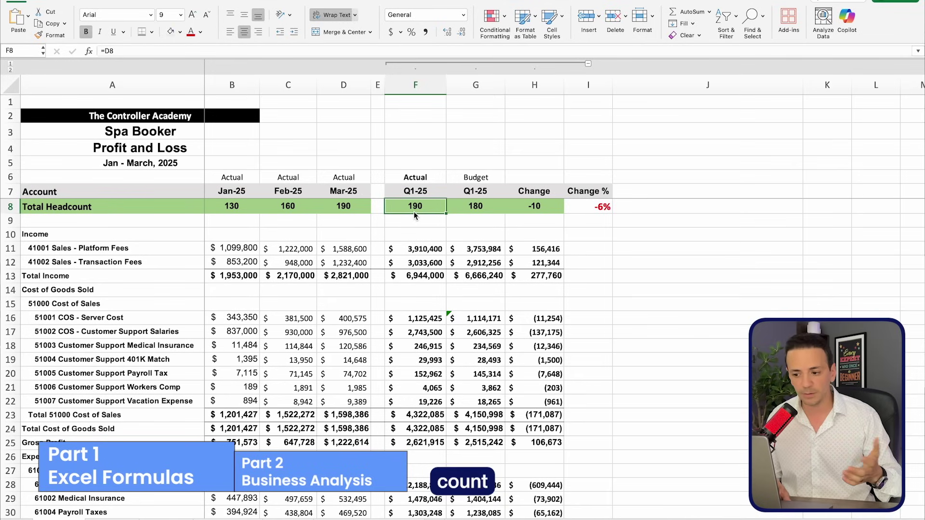
pyautogui.click(480, 207)
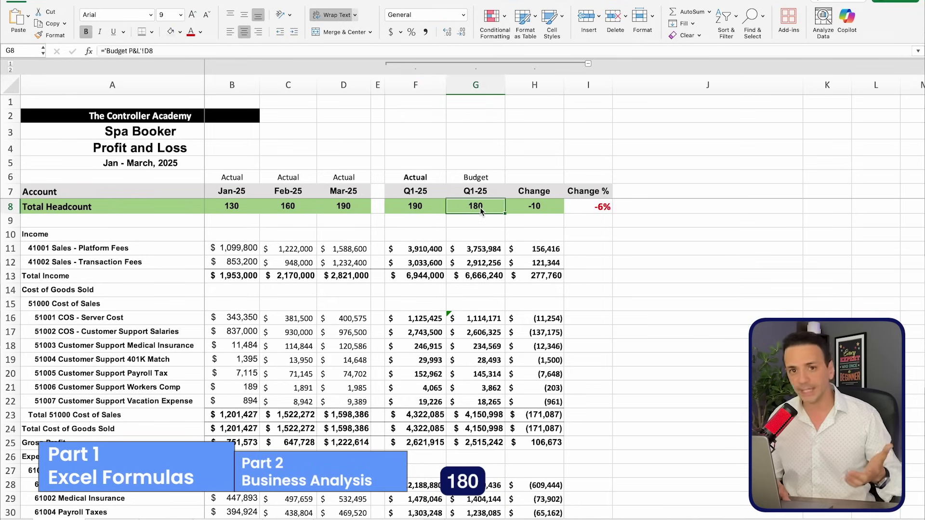
pyautogui.click(606, 208)
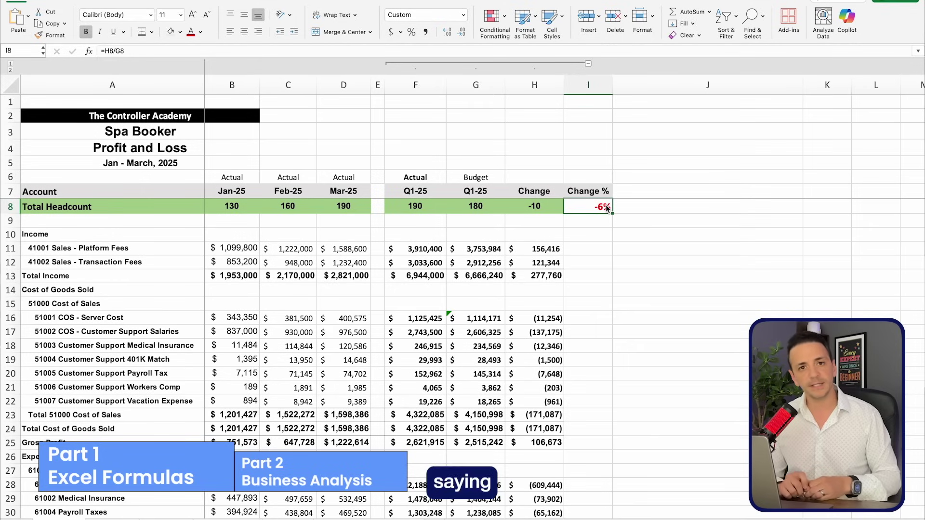
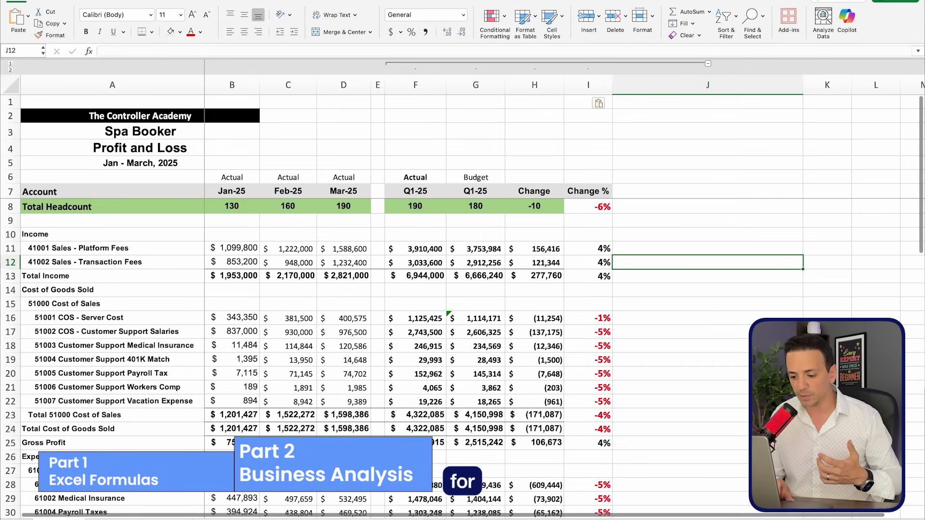
# Review the Sales by Customer Summary, comparing each customer's actual January to March 2025 sales with the budget
pyautogui.click(308, 518)
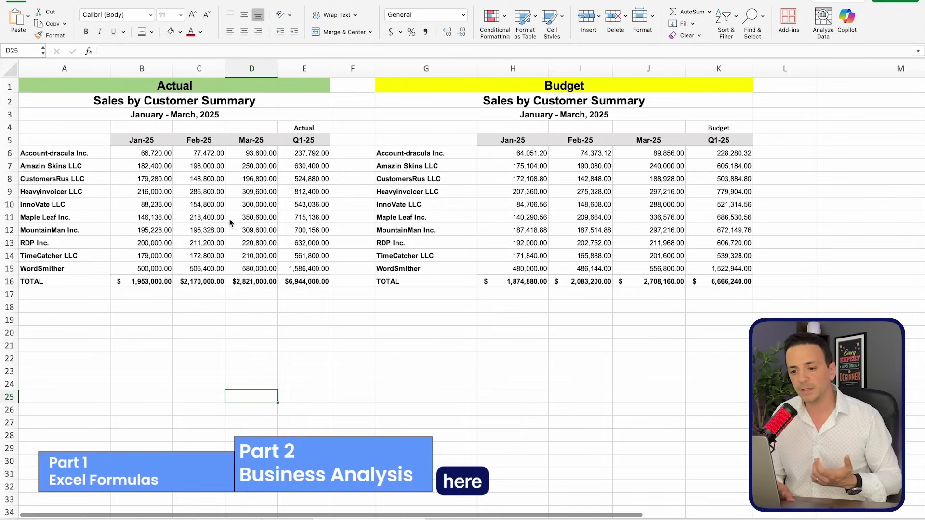
pyautogui.click(57, 154)
pyautogui.click(199, 153)
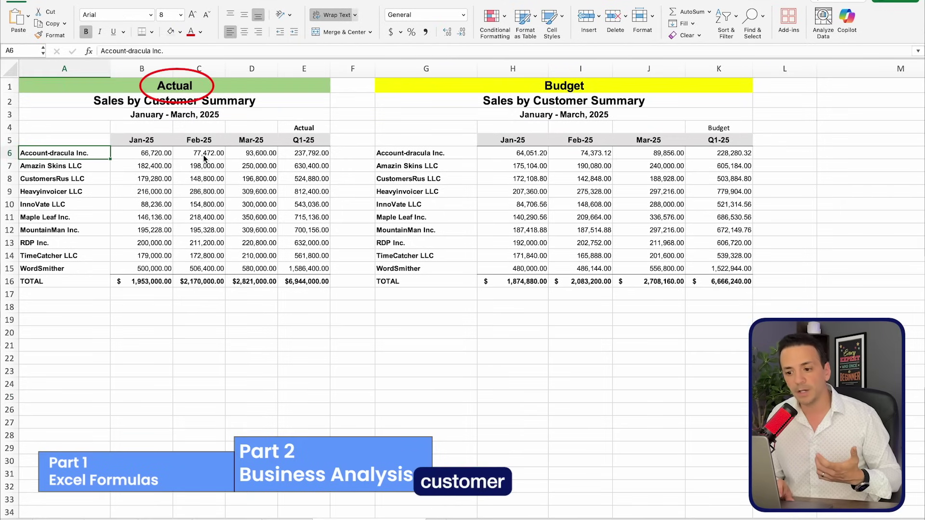
pyautogui.click(545, 165)
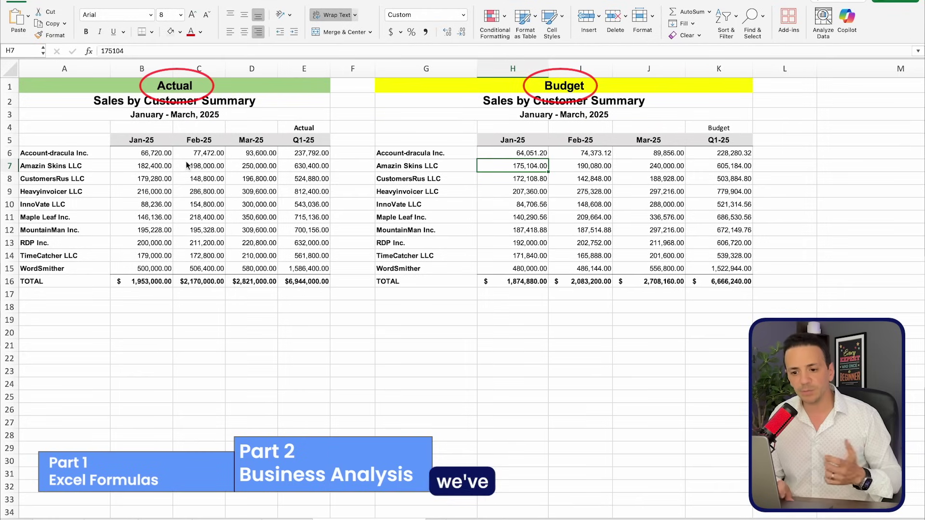
pyautogui.click(150, 155)
pyautogui.click(159, 191)
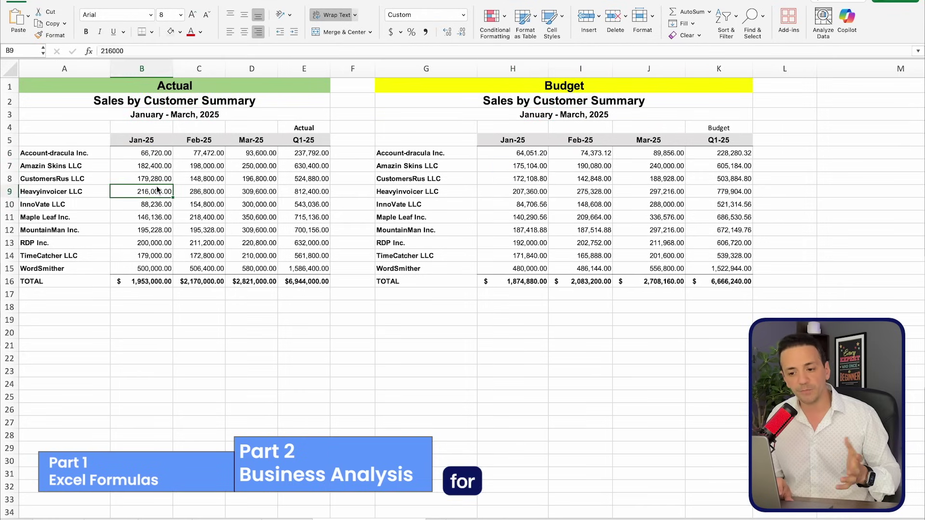
pyautogui.click(587, 171)
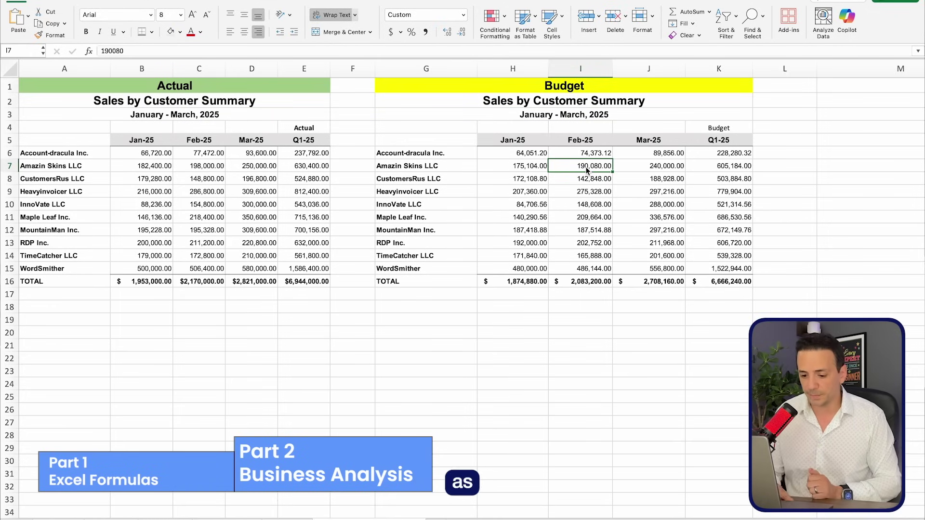
# Return to the Profit and Loss and examine the Change % of server cost and the customer support accounts in rows 16 to 22
pyautogui.click(155, 519)
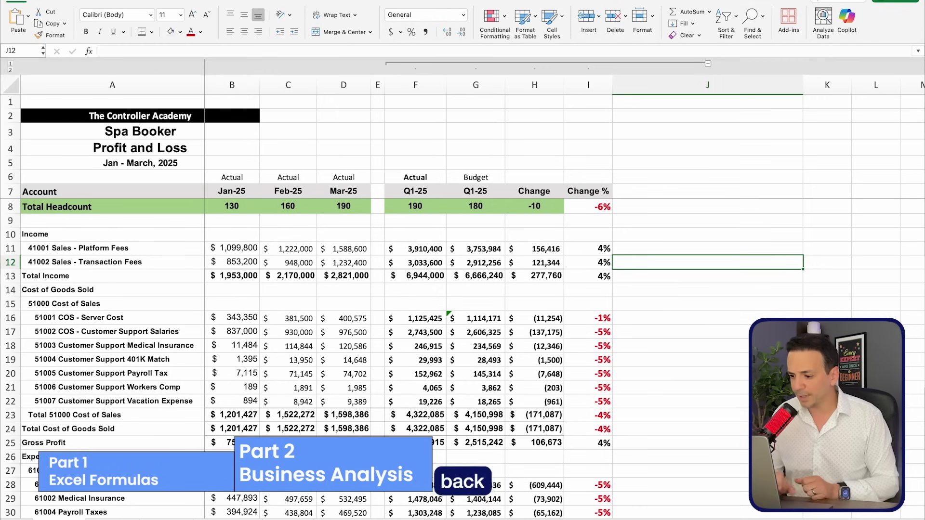
pyautogui.scroll(-3, 83, 283)
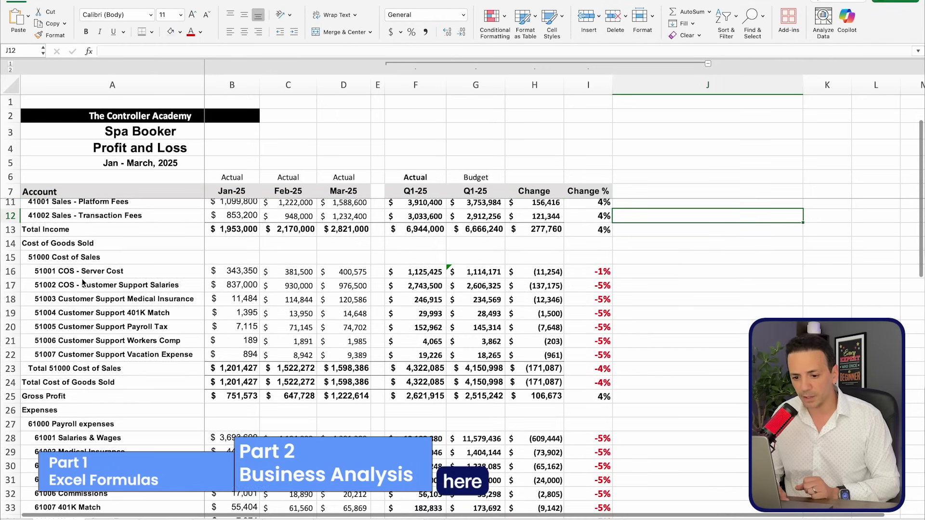
pyautogui.click(83, 271)
pyautogui.click(592, 273)
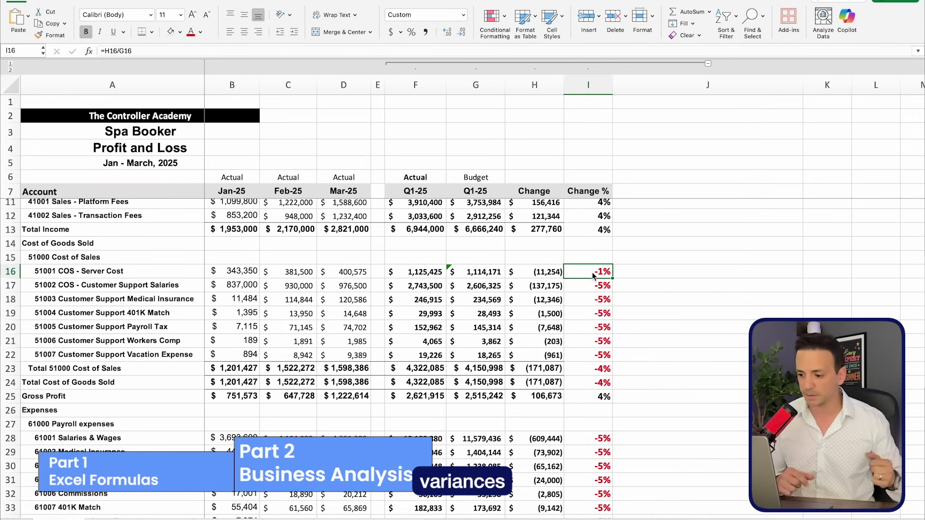
pyautogui.press('Down')
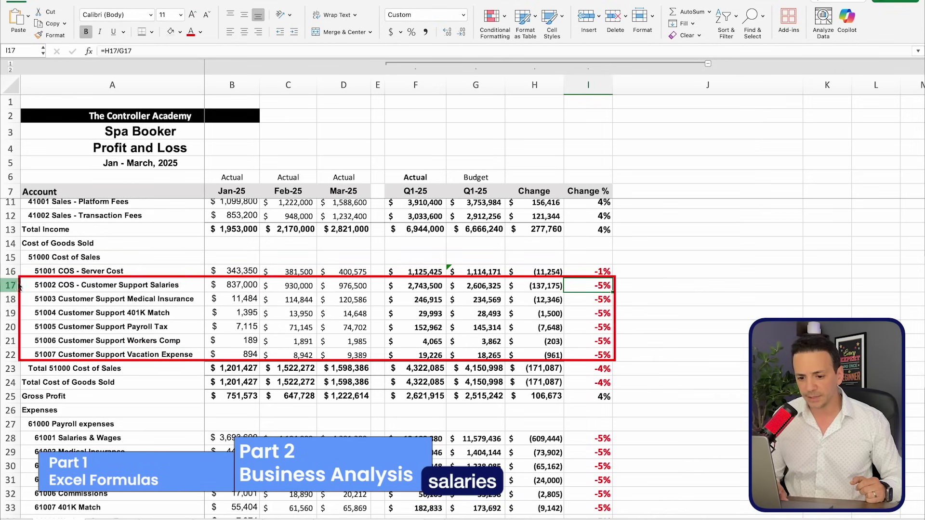
pyautogui.moveTo(10, 285); pyautogui.dragTo(13, 354)
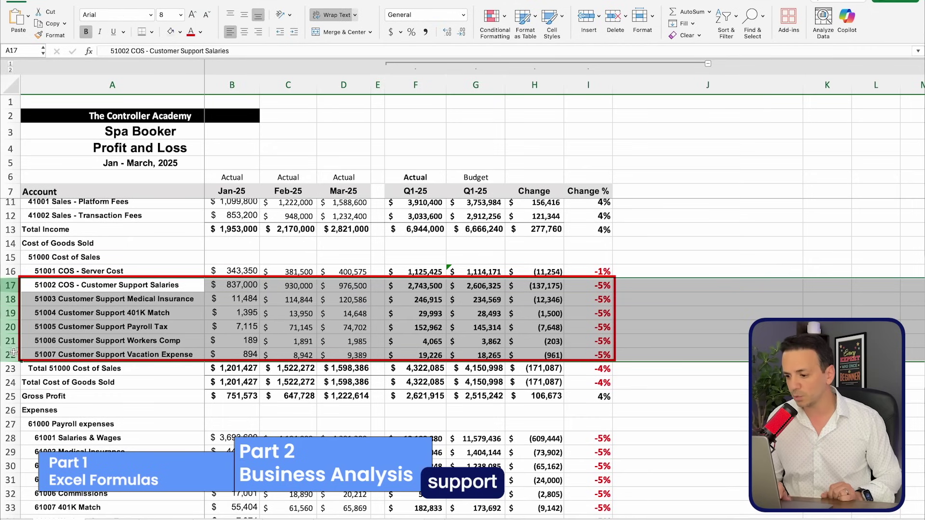
pyautogui.click(592, 300)
pyautogui.scroll(1, 592, 302)
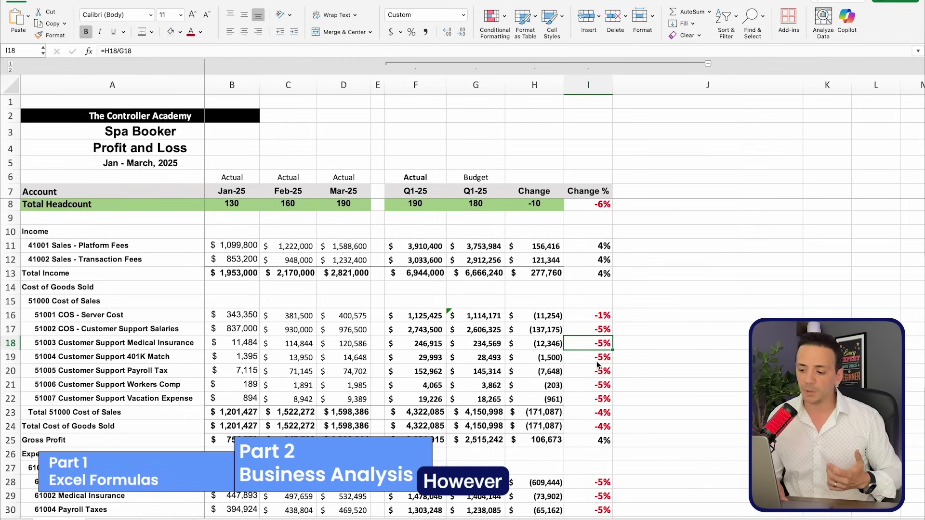
# Trace the Total Headcount variance to the headcount data sheet, comparing actual and budgeted department figures and the 3/31/25 totals
pyautogui.click(594, 207)
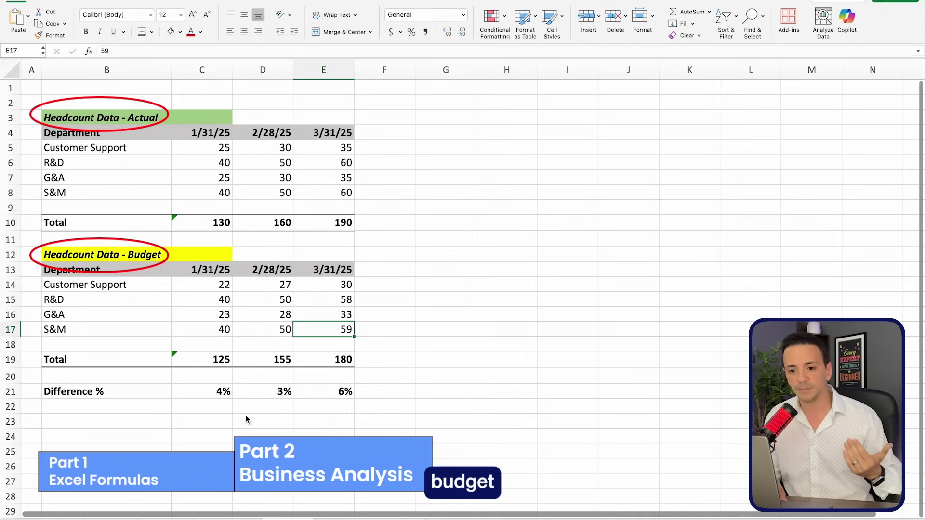
pyautogui.click(124, 152)
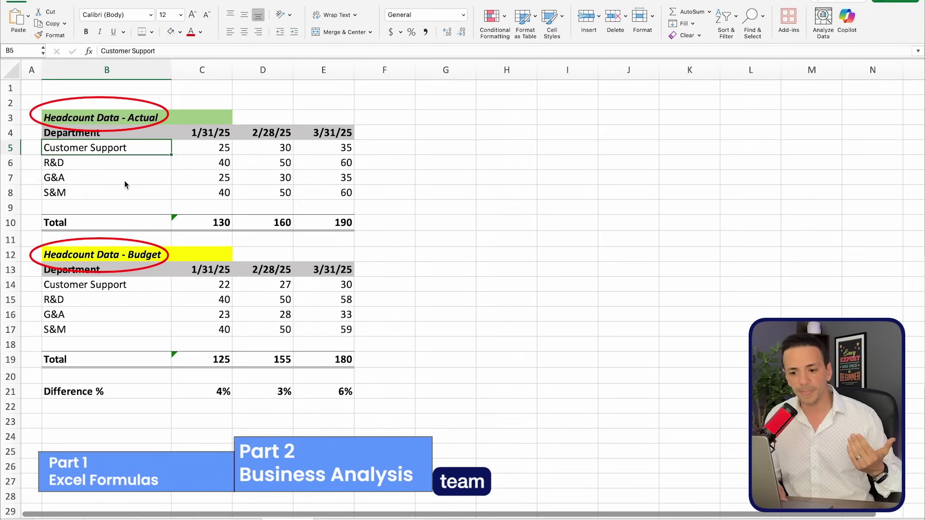
pyautogui.click(126, 180)
pyautogui.click(284, 270)
pyautogui.click(309, 299)
pyautogui.click(338, 317)
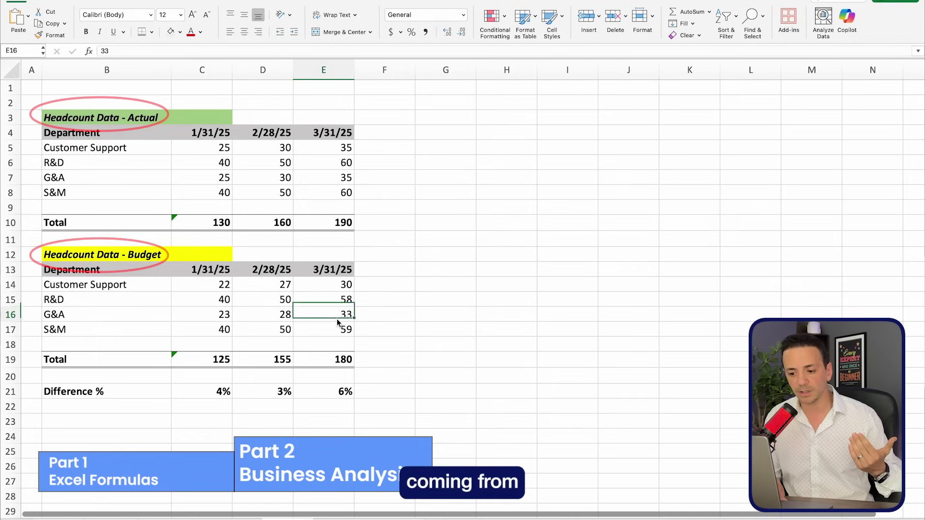
pyautogui.click(343, 226)
pyautogui.click(345, 360)
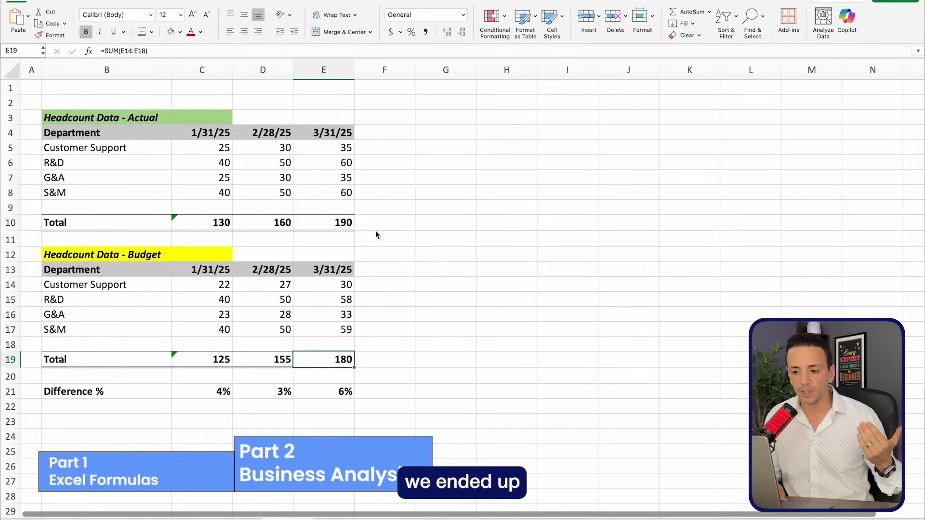
pyautogui.click(344, 228)
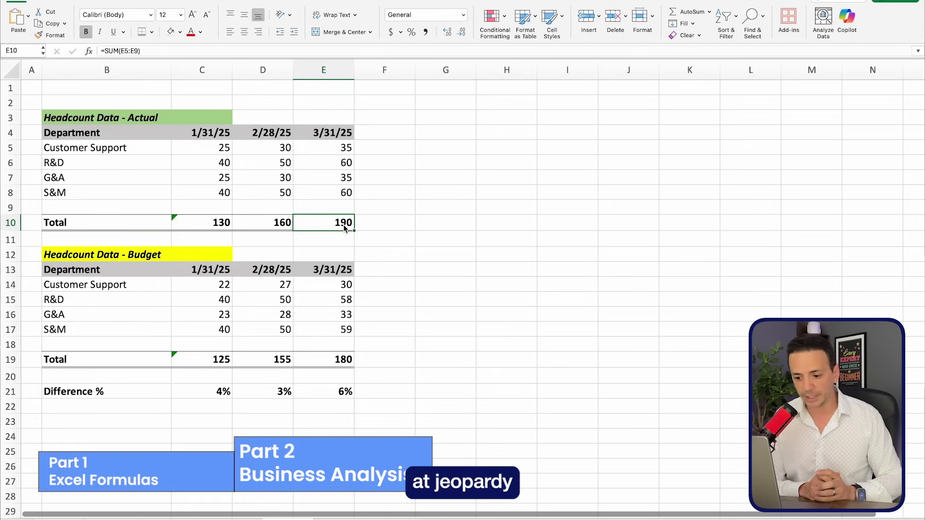
# Back in the Profit and Loss, compare the Change % of customer support and 61001 Salaries & Wages with that of Total Headcount
pyautogui.hotkey('ctrl', 'pagedown')
pyautogui.click(598, 346)
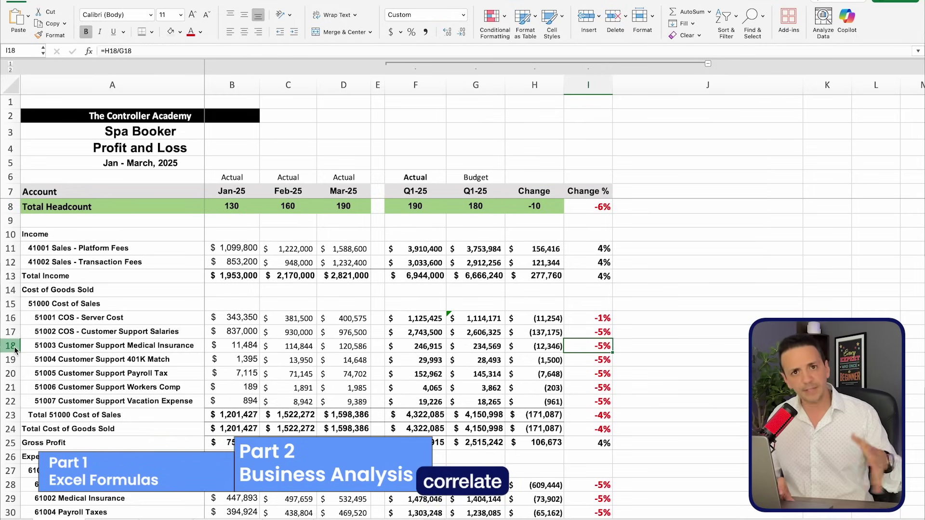
pyautogui.click(596, 212)
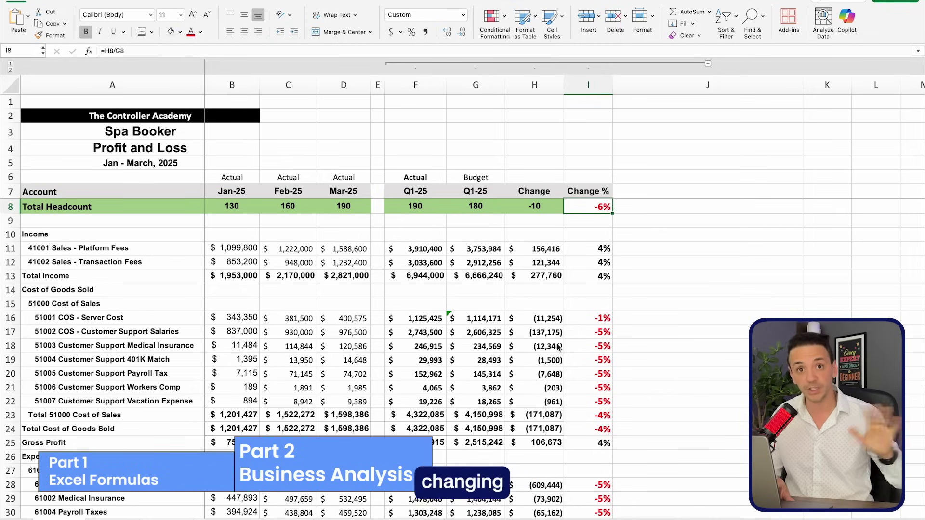
pyautogui.scroll(-3, 558, 347)
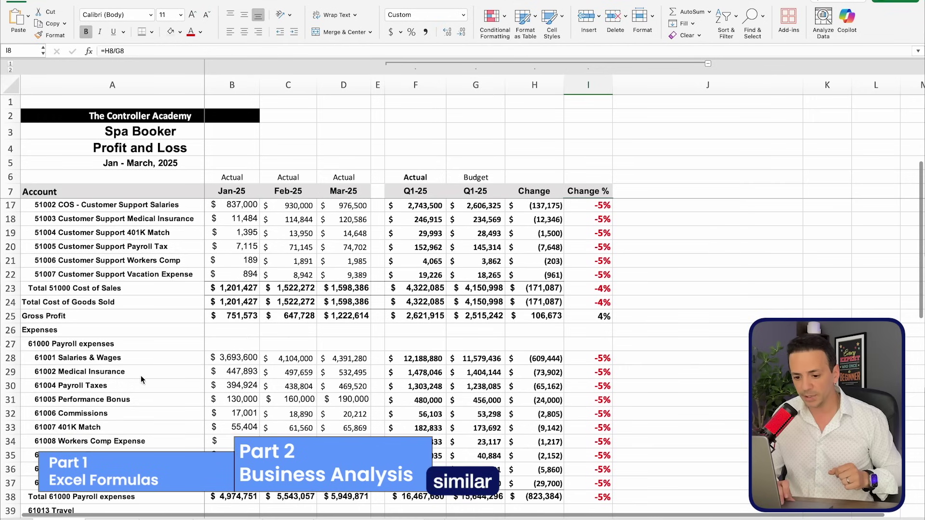
pyautogui.click(25, 358)
pyautogui.click(596, 363)
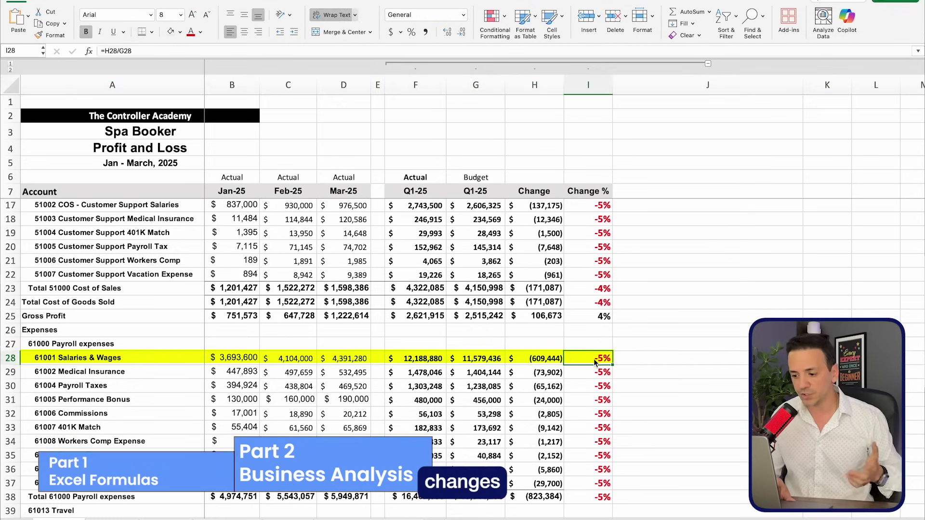
pyautogui.scroll(3, 597, 381)
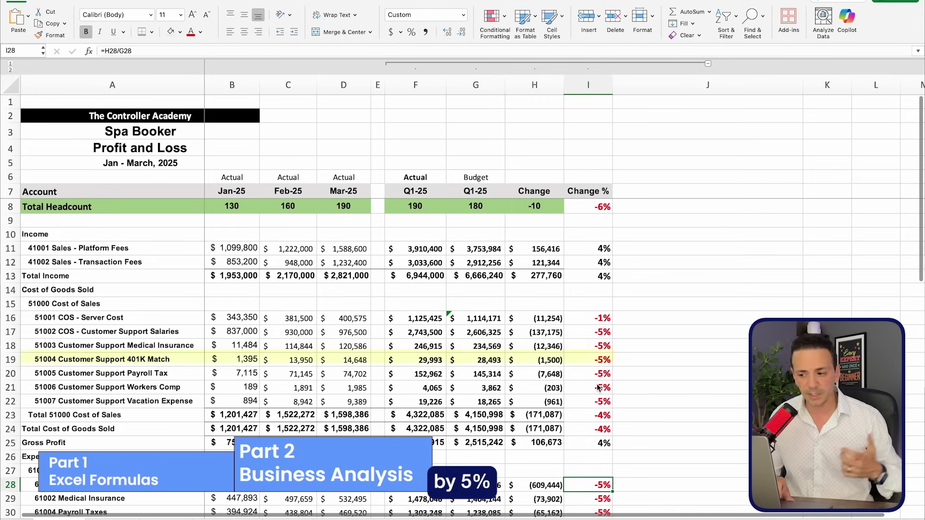
pyautogui.click(592, 210)
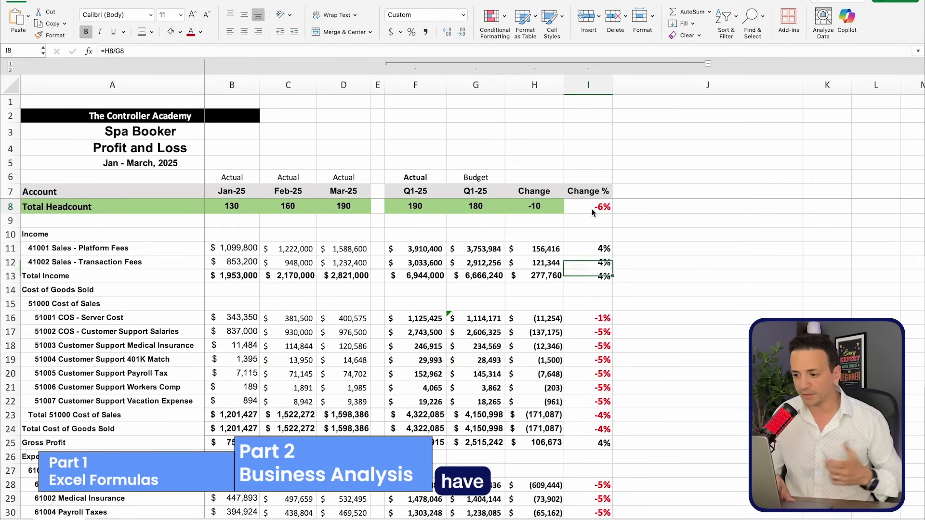
# Examine the Change % of the payroll, travel, 61031 Search Ads and 61033 PR Services expense accounts
pyautogui.scroll(-7, 571, 311)
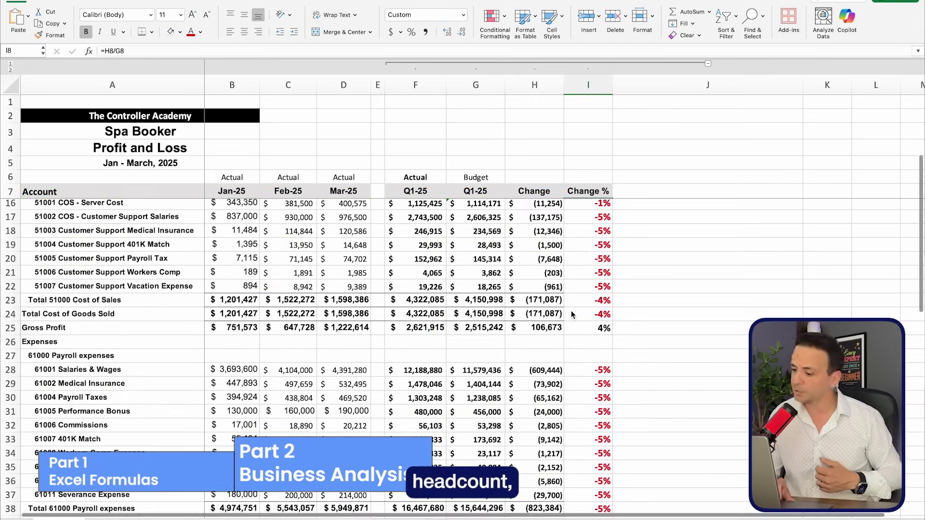
pyautogui.scroll(-2, 571, 311)
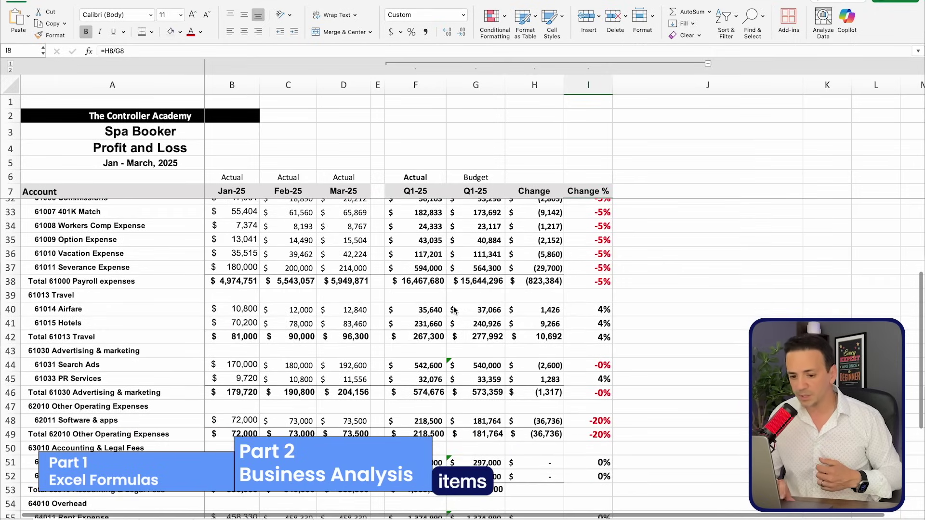
pyautogui.click(602, 314)
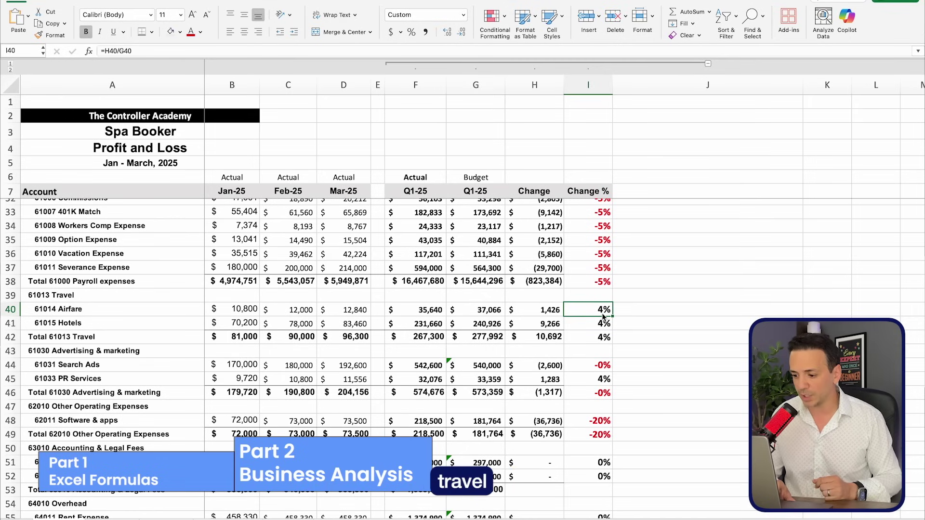
pyautogui.click(11, 364)
pyautogui.click(10, 380)
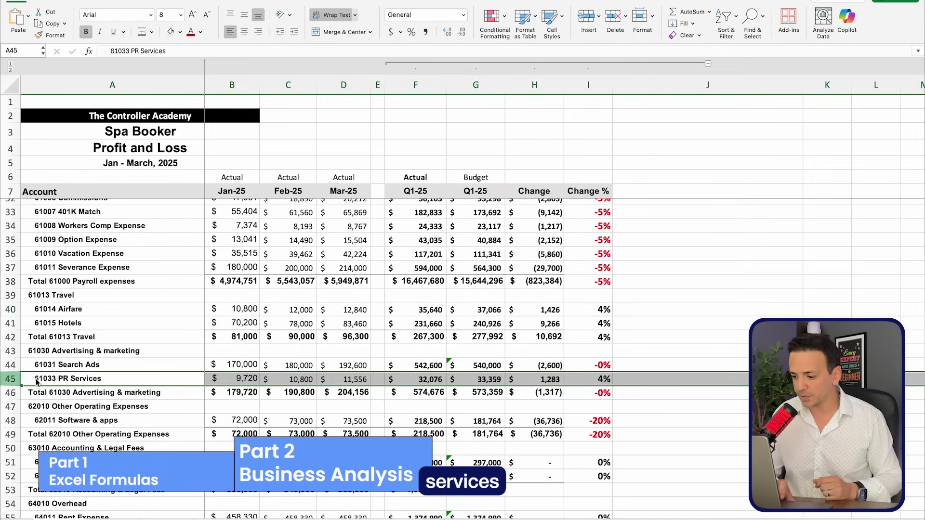
pyautogui.scroll(-3, 37, 382)
pyautogui.click(599, 325)
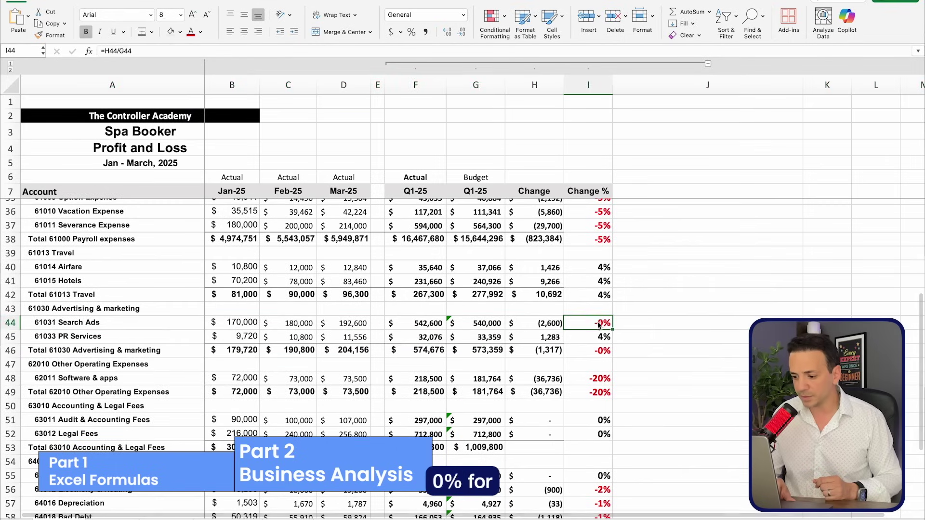
pyautogui.click(608, 342)
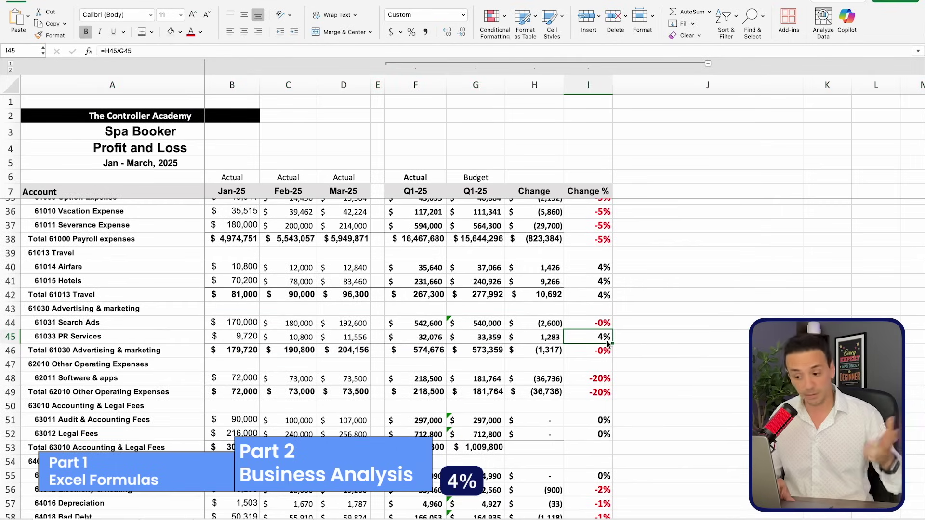
# Inspect the 62011 Software & apps row, comparing its Q1-25 actual, budget and Change %
pyautogui.click(17, 381)
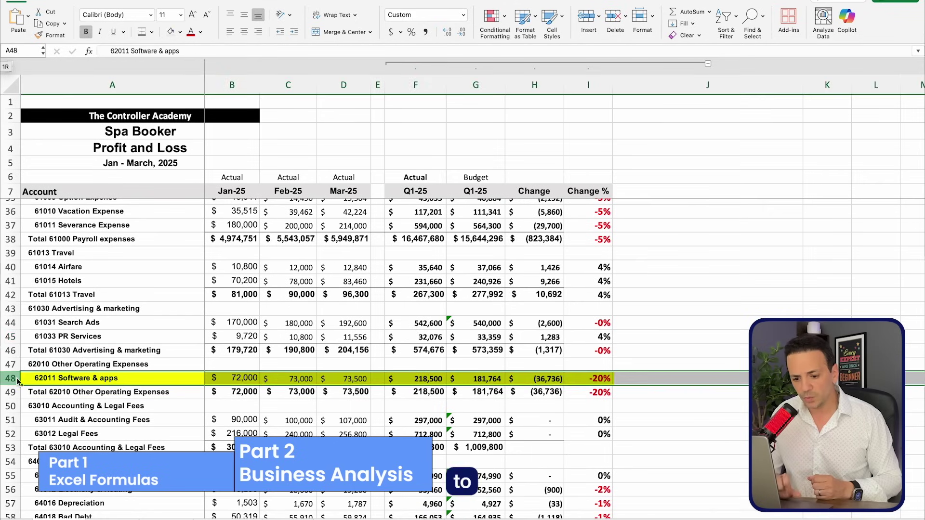
pyautogui.click(426, 381)
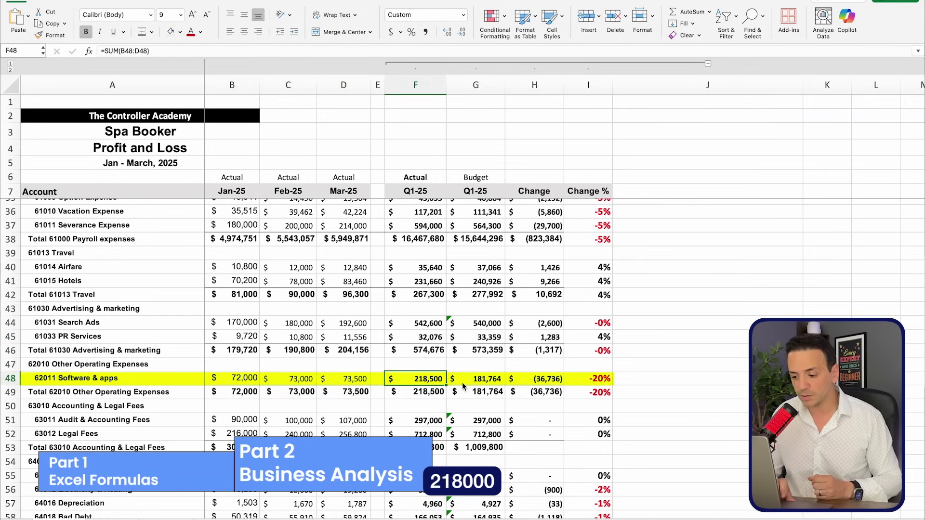
pyautogui.click(490, 382)
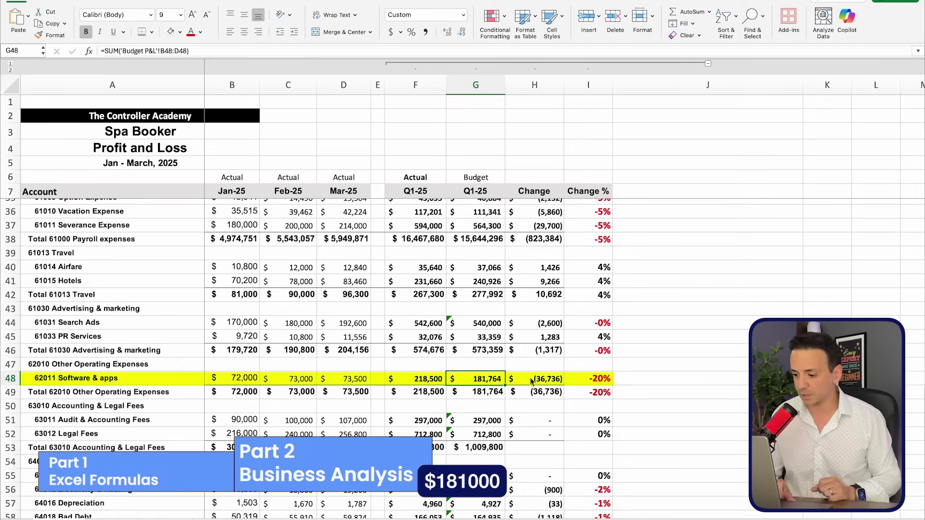
pyautogui.click(598, 382)
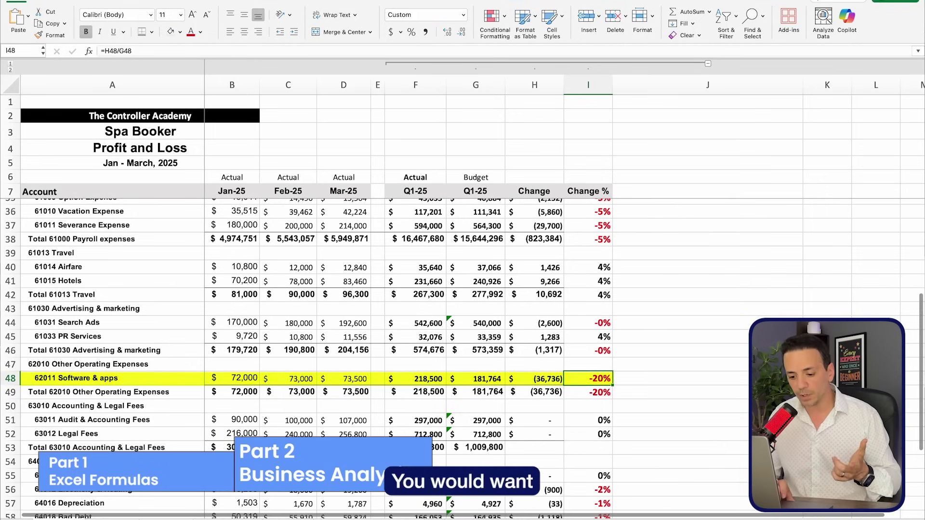
# Trace the software variance to the software budget schedule, checking the monthly budget amounts of individual tools such as Stripe, Zendesk and Docusign
pyautogui.hotkey('ctrl', 'pagedown')
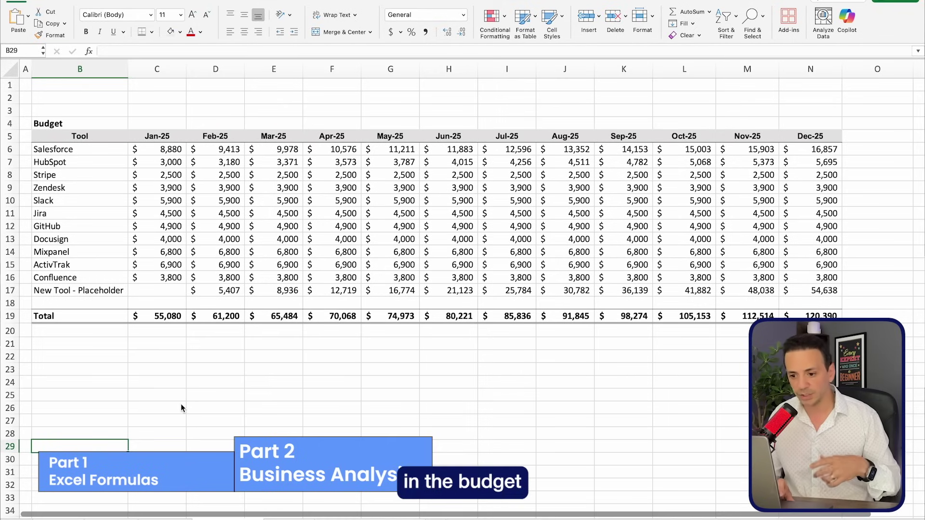
pyautogui.click(102, 216)
pyautogui.click(166, 187)
pyautogui.click(277, 175)
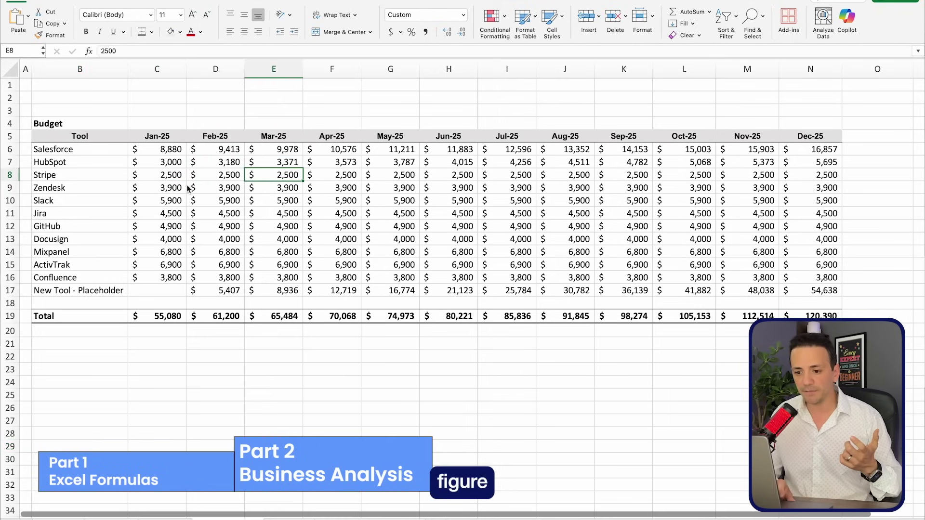
pyautogui.click(166, 187)
pyautogui.click(176, 204)
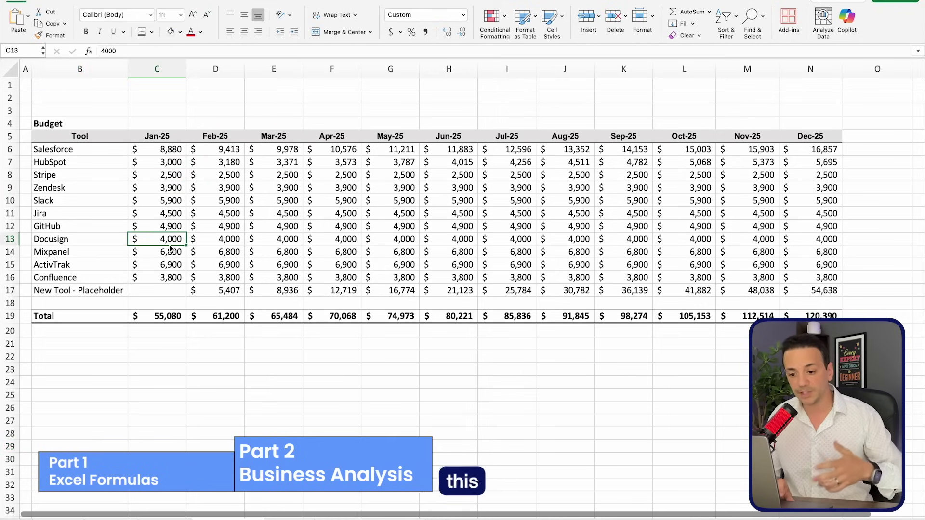
pyautogui.click(171, 227)
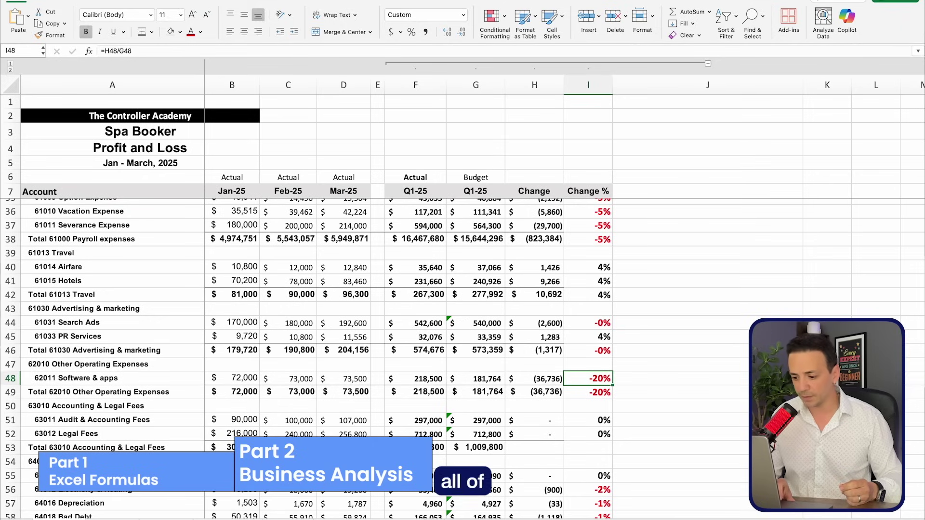
# In the Profit and Loss, examine the variances of 63011 Audit & Accounting Fees, 63012 Legal Fees and the 64010 Overhead accounts, then return to Total Headcount
pyautogui.click(599, 426)
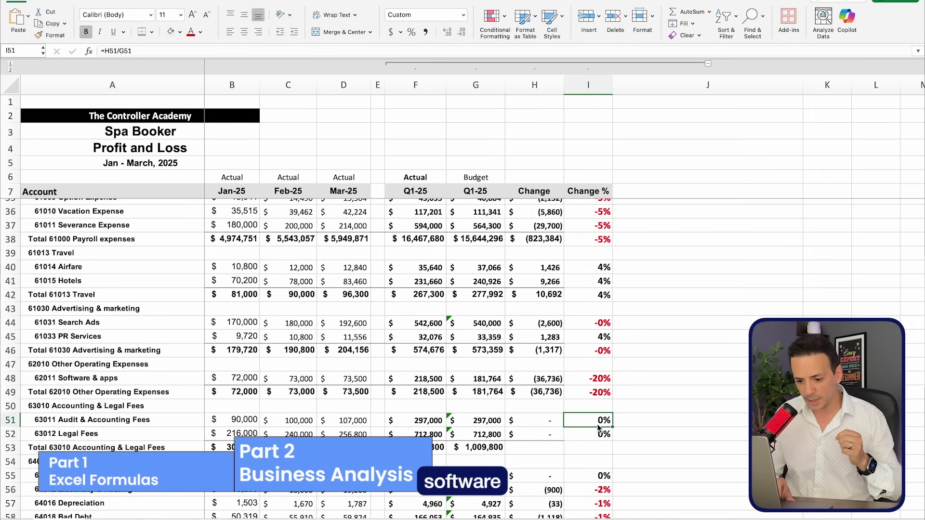
pyautogui.moveTo(13, 424); pyautogui.dragTo(12, 435)
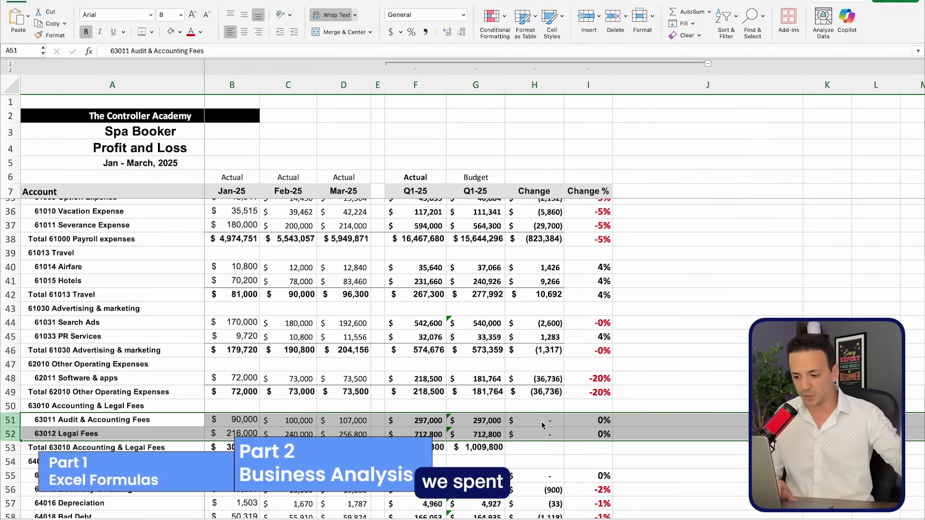
pyautogui.scroll(-3, 542, 421)
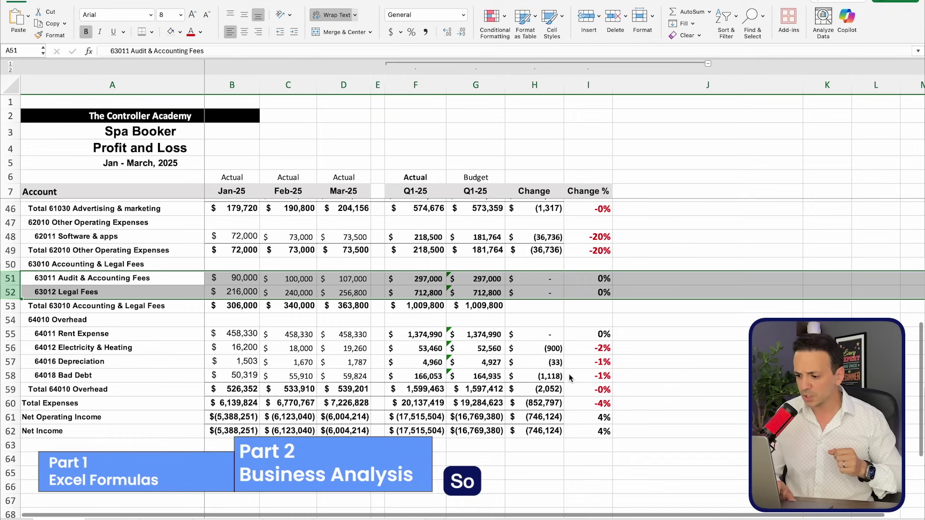
pyautogui.click(592, 352)
pyautogui.scroll(10, 592, 353)
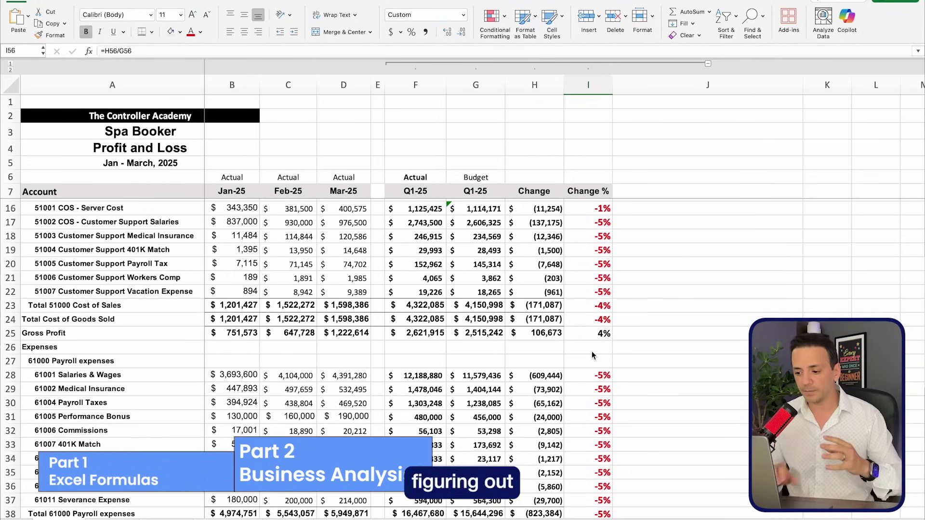
pyautogui.scroll(4, 592, 354)
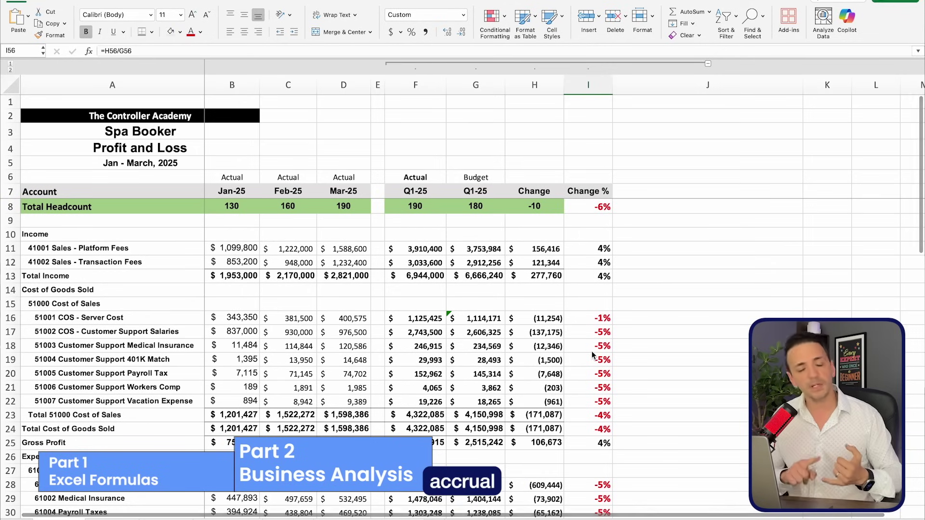